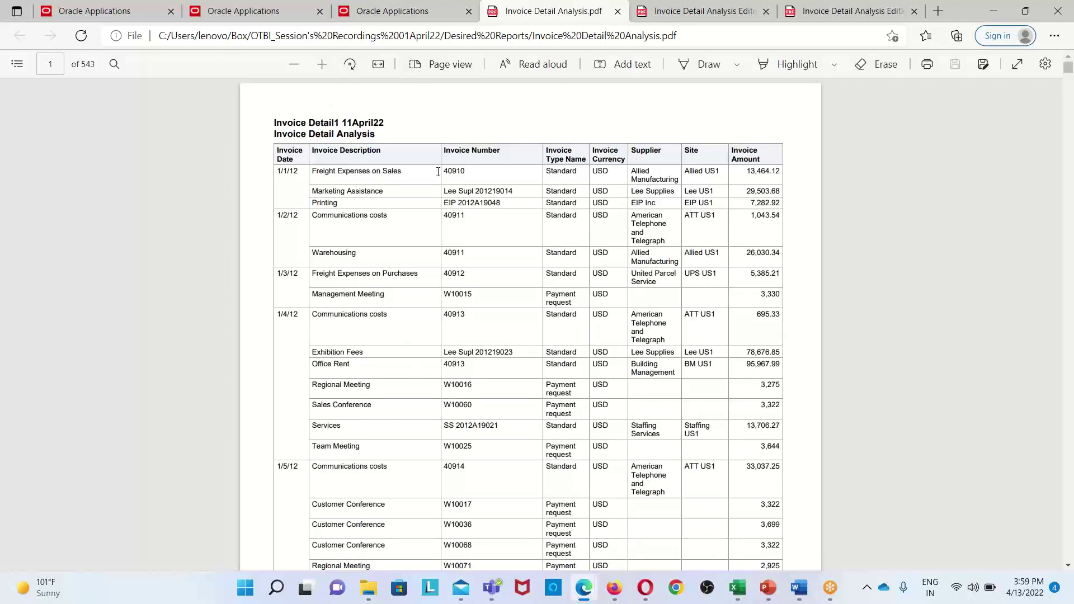
# - Return from the PDF report to the Oracle Applications home page tab
pyautogui.click(434, 17)
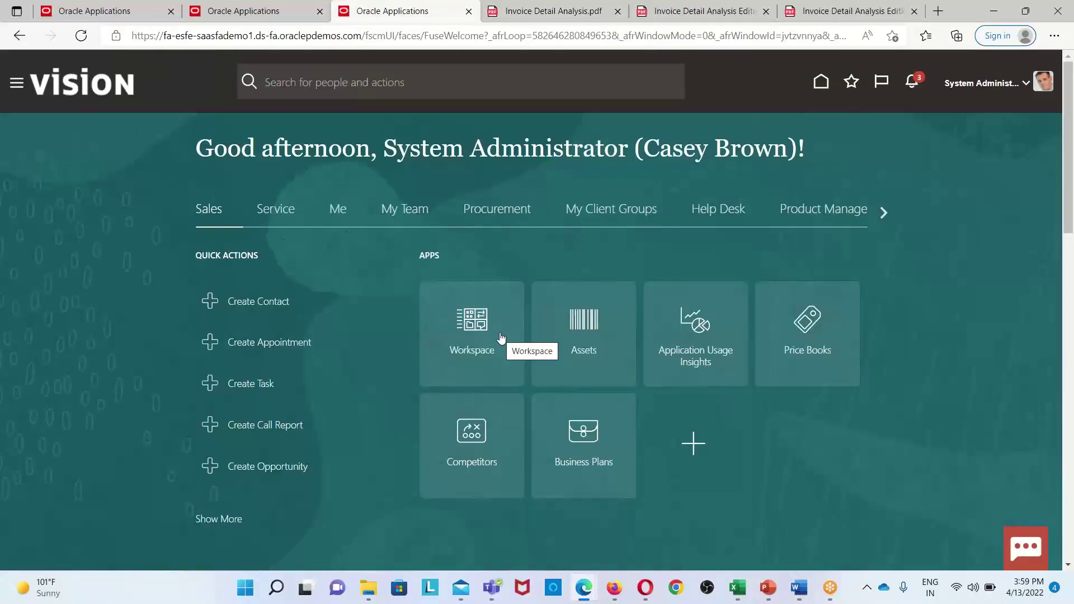
# - Open Reports and Analytics from the Navigator's Tools group
pyautogui.click(15, 86)
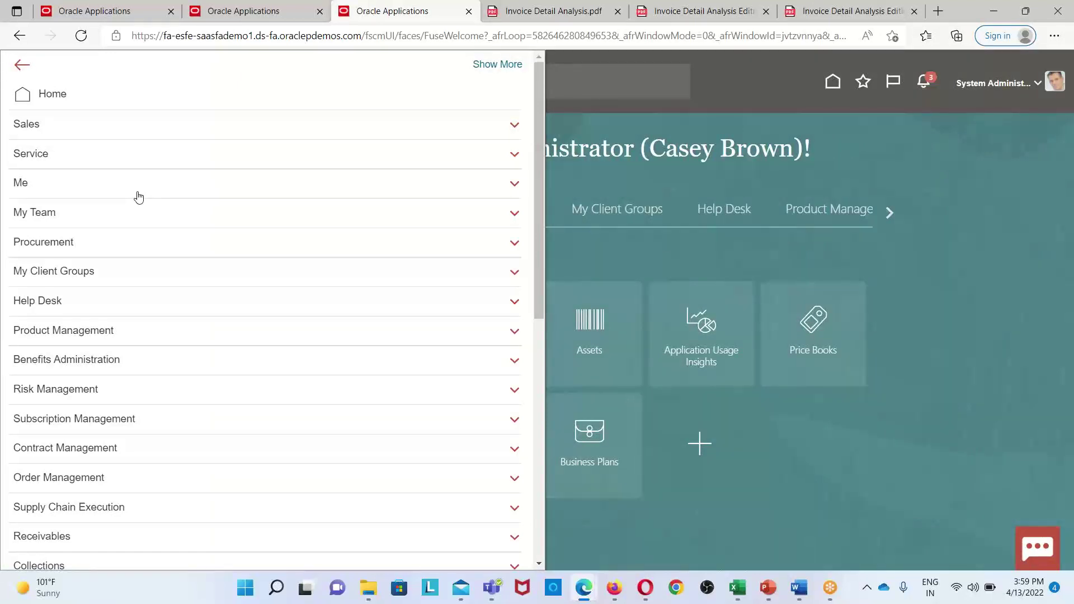
pyautogui.scroll(-2, 275, 333)
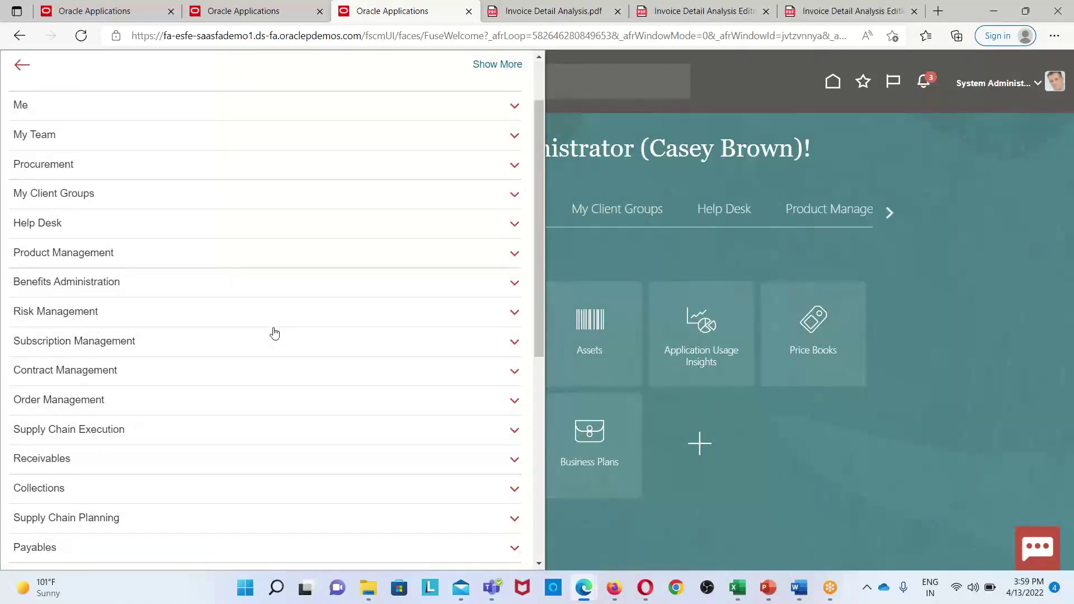
pyautogui.scroll(2, 275, 333)
pyautogui.scroll(-5, 362, 324)
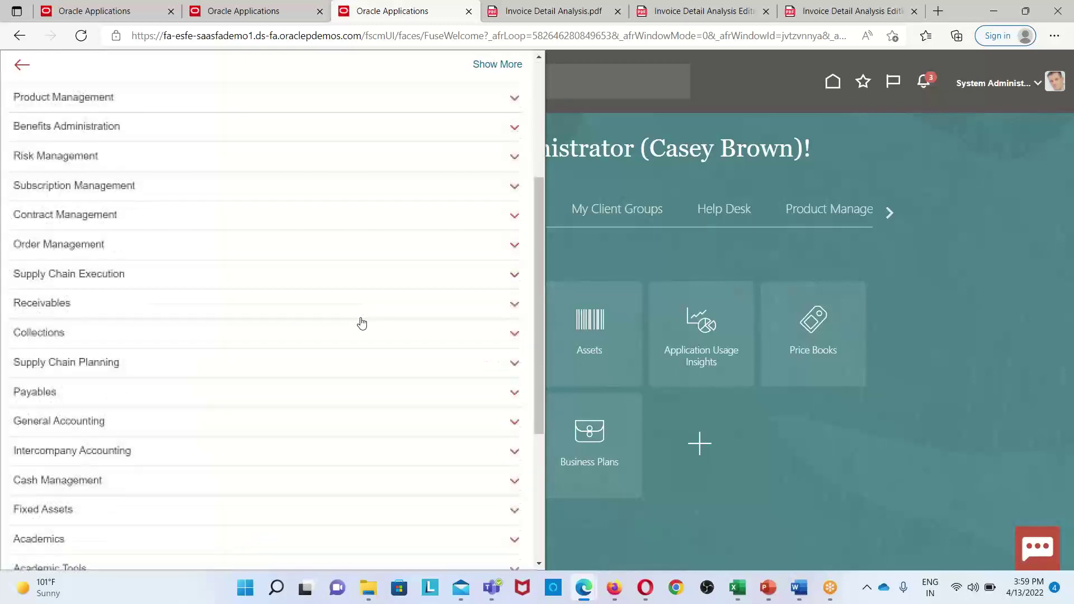
pyautogui.scroll(-6, 362, 324)
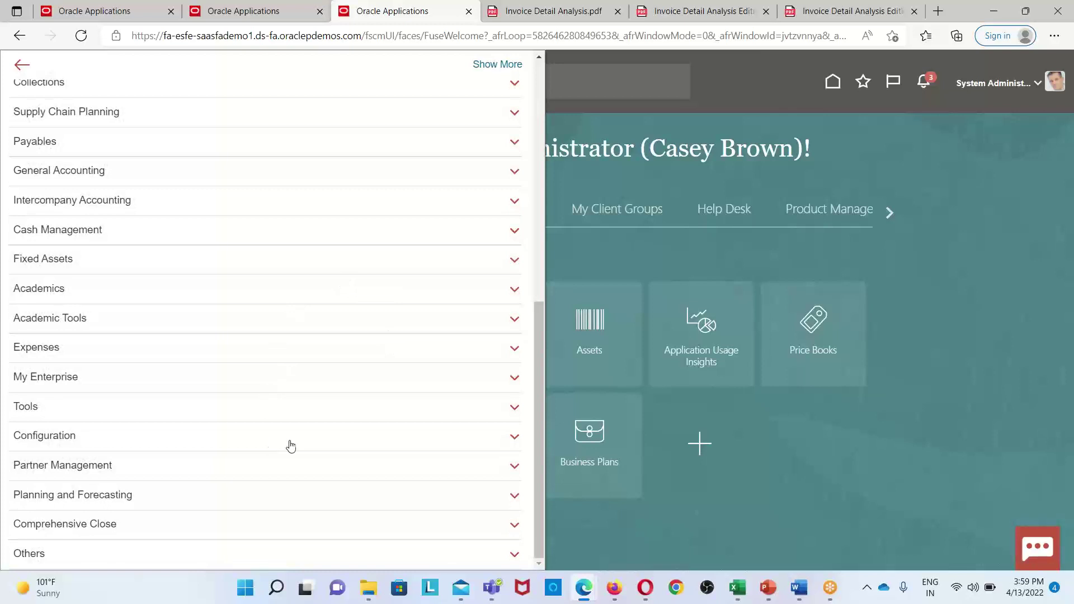
pyautogui.click(352, 411)
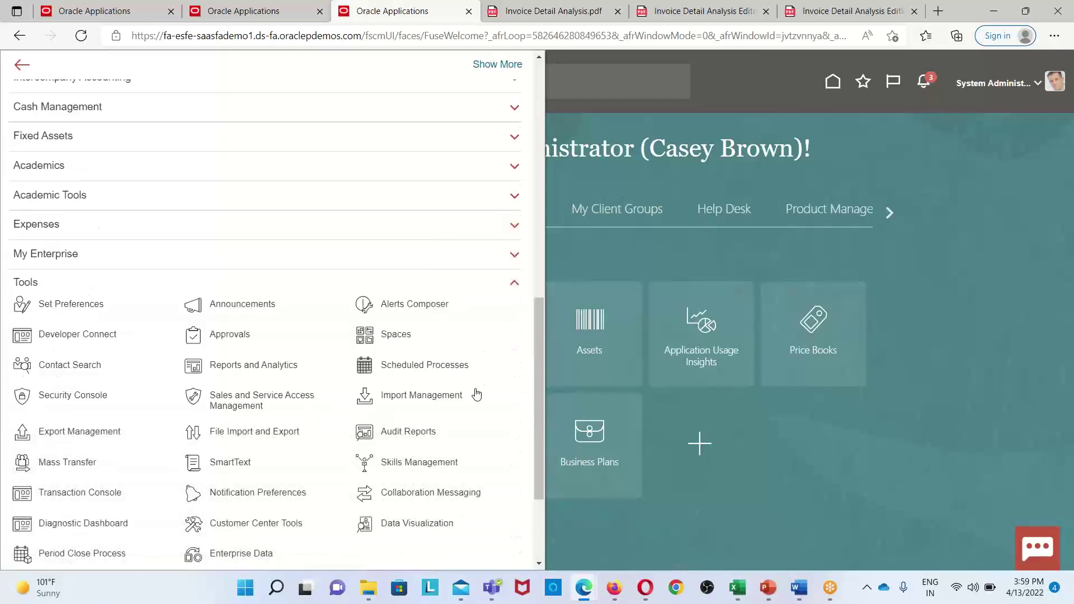
pyautogui.click(273, 368)
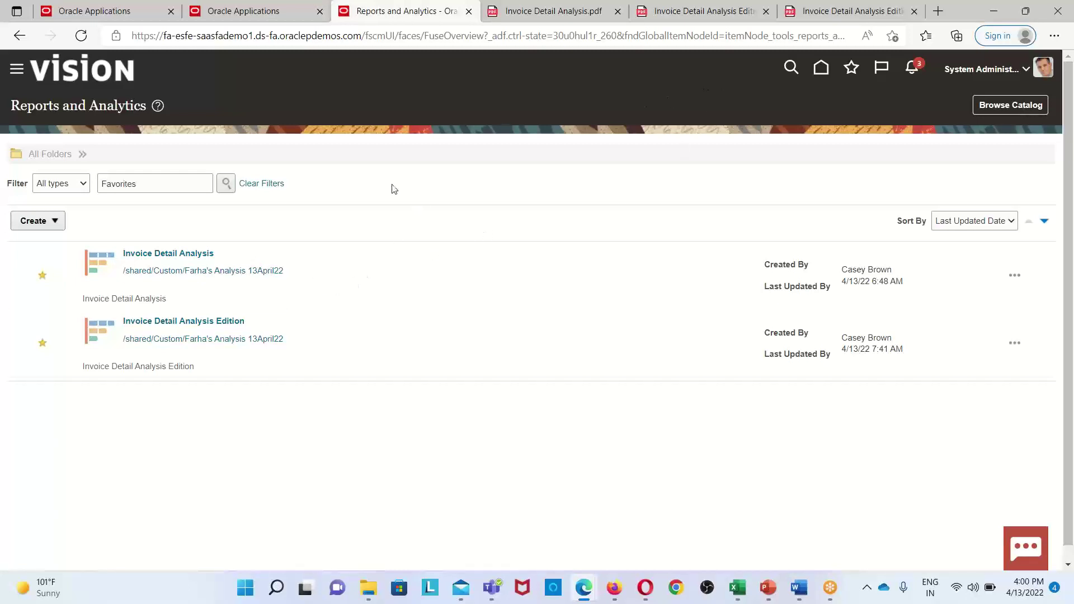
# - Switch to the original Invoice Detail Analysis PDF tab
pyautogui.click(559, 12)
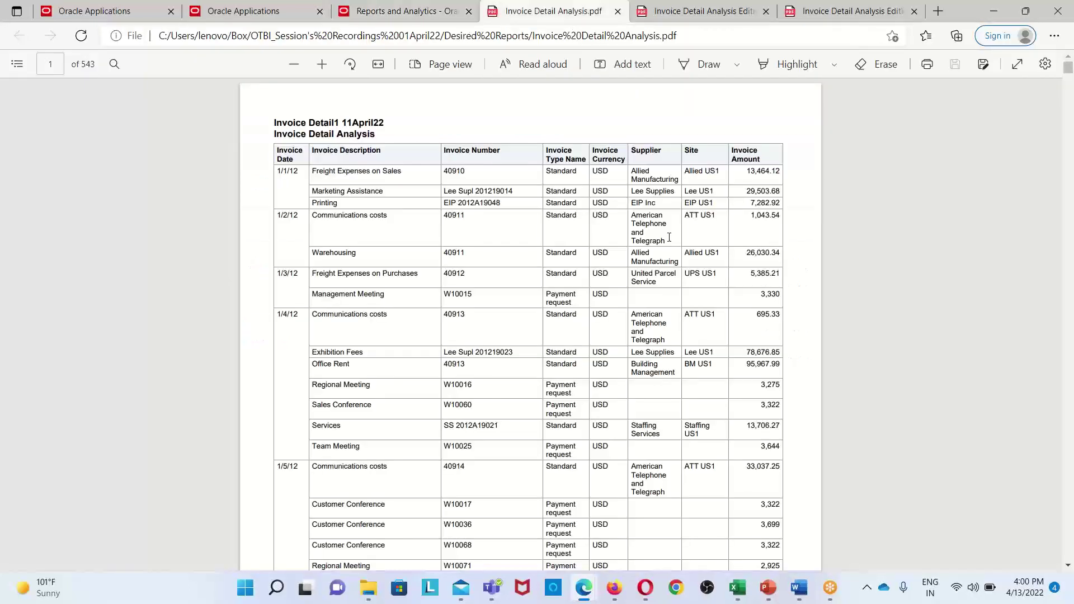
# - Compare the Invoice Detail Analysis Edition PDF against the original analysis PDF
pyautogui.click(733, 17)
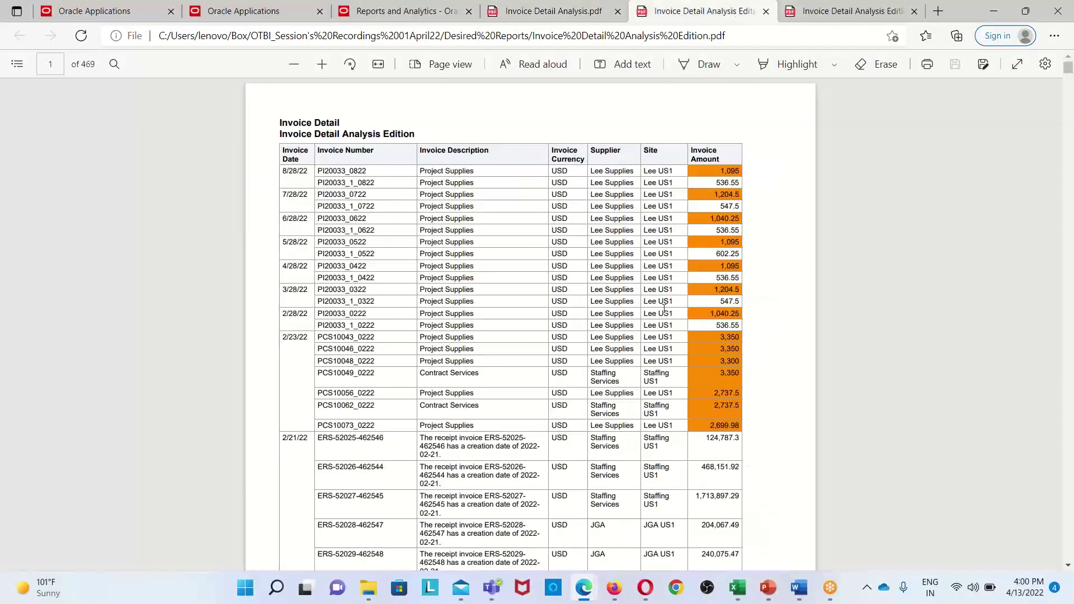
pyautogui.scroll(-1, 615, 313)
pyautogui.scroll(1, 562, 319)
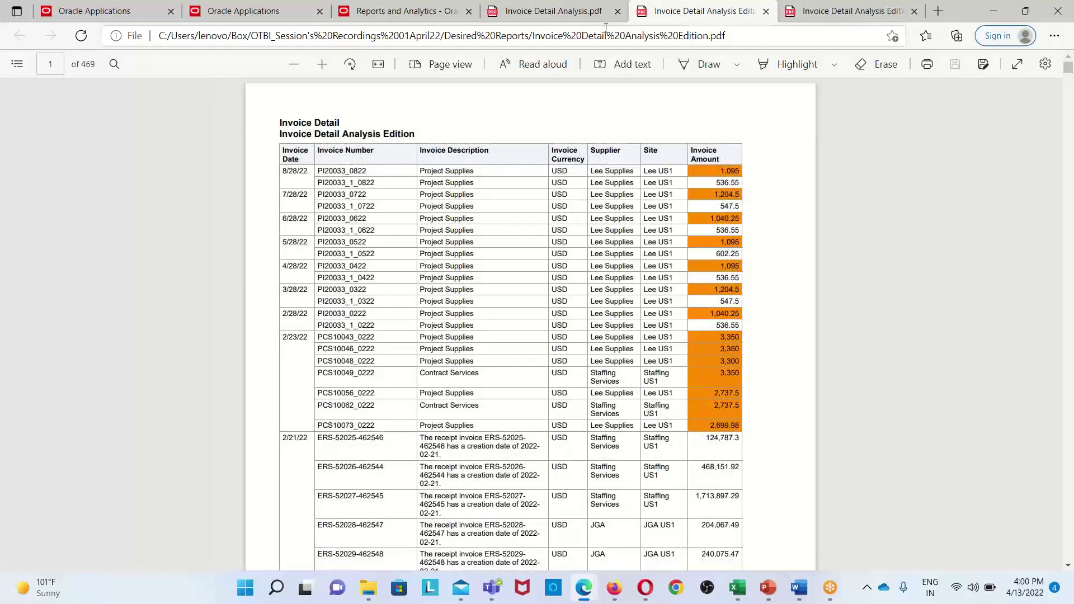
pyautogui.click(590, 21)
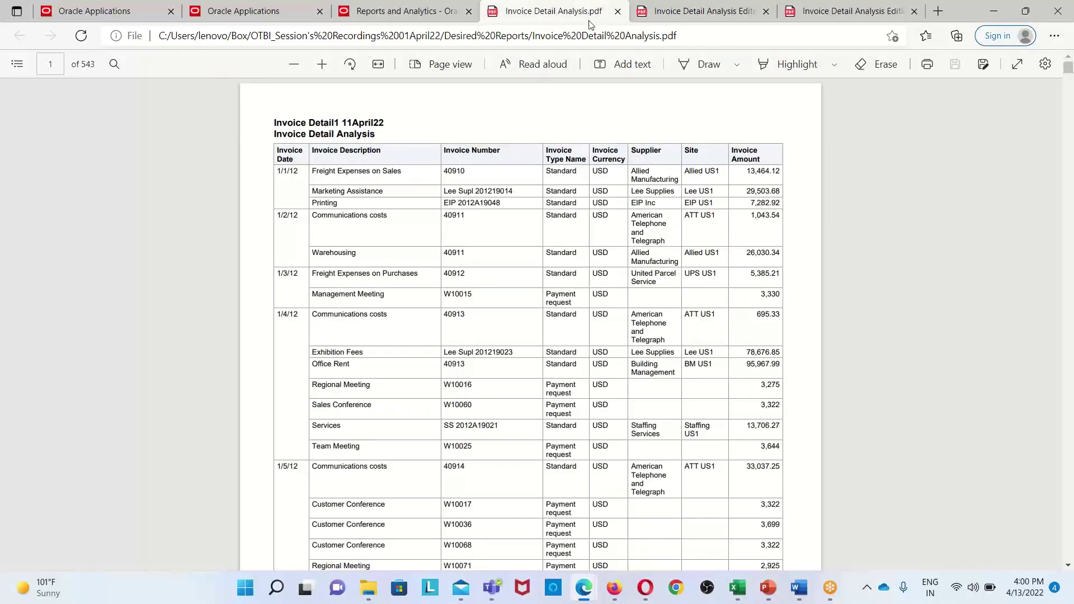
pyautogui.click(730, 20)
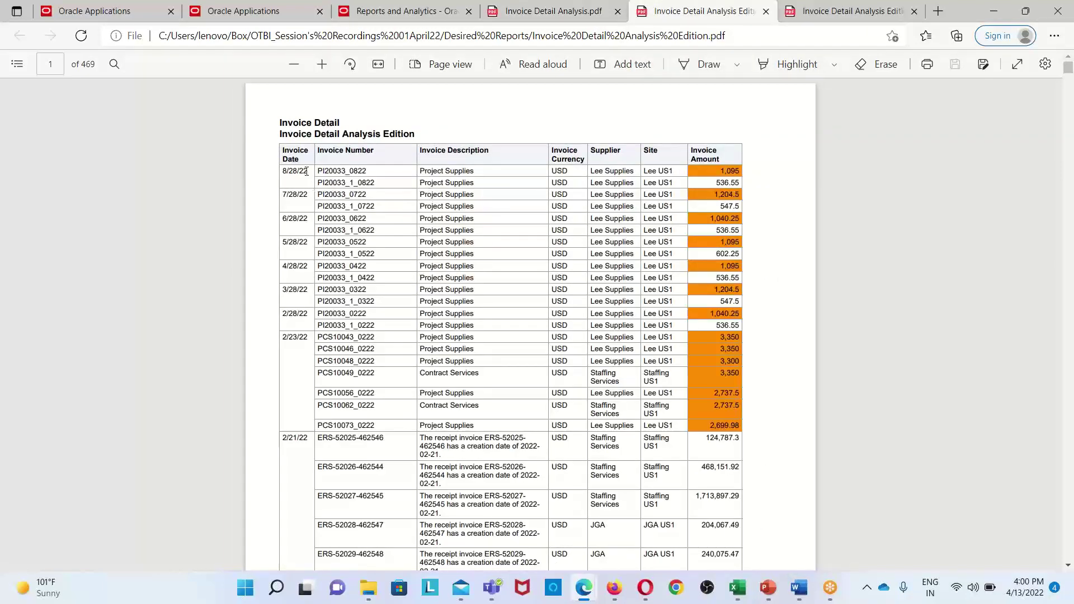
pyautogui.click(603, 21)
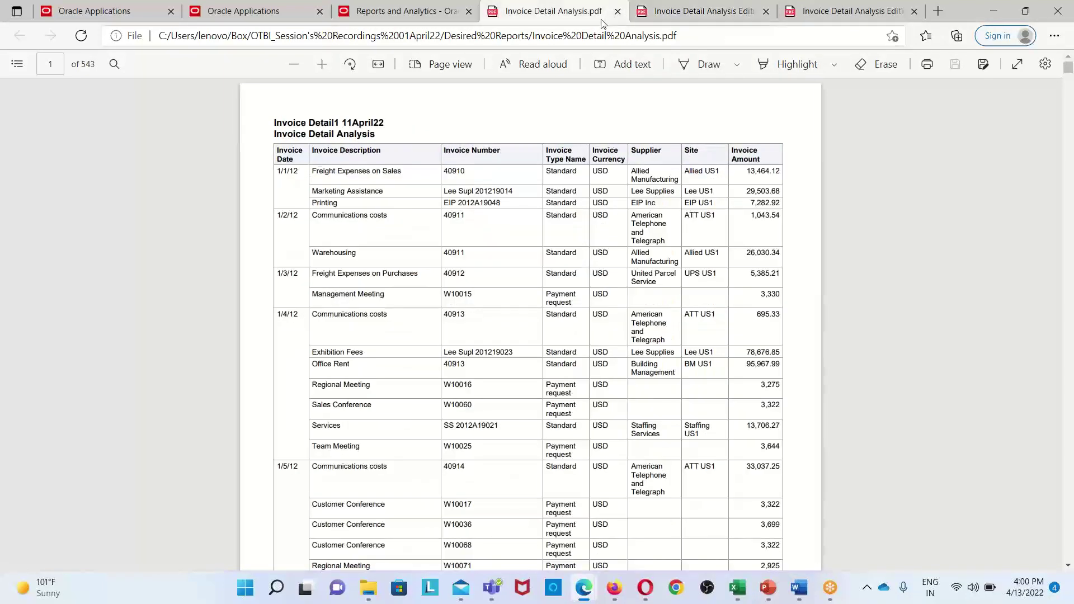
pyautogui.click(730, 19)
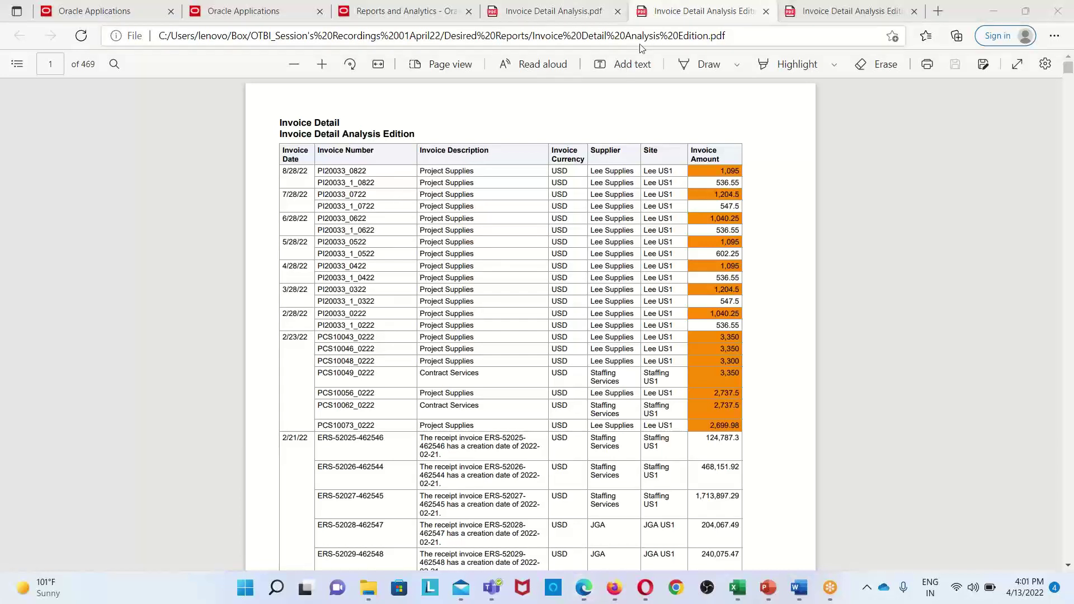
# - Recheck both PDFs, then go back to the Reports and Analytics favourites
pyautogui.click(600, 20)
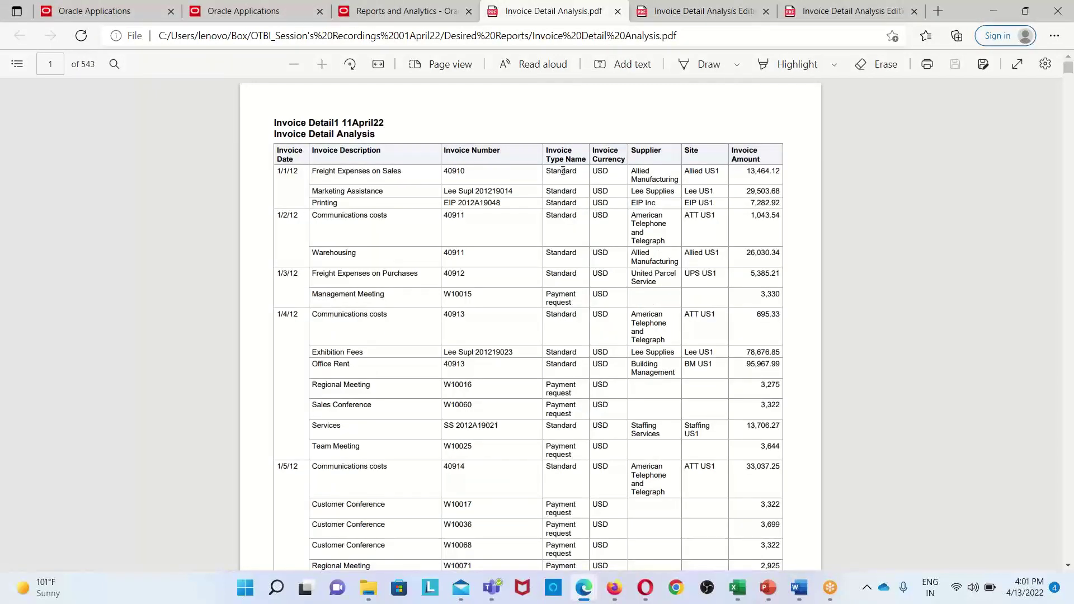
pyautogui.click(711, 16)
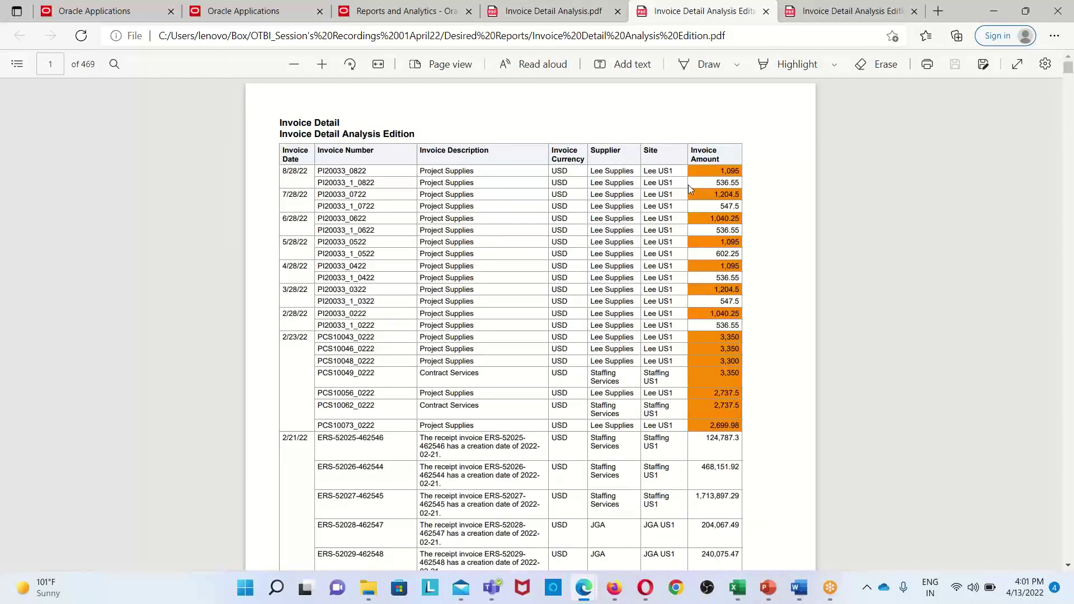
pyautogui.click(590, 16)
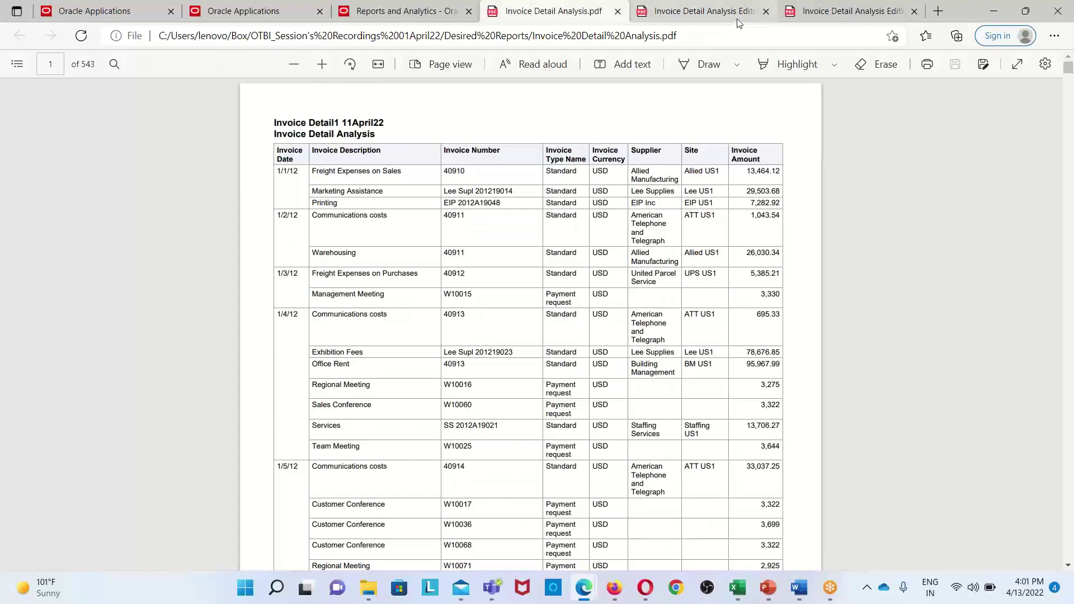
pyautogui.click(677, 11)
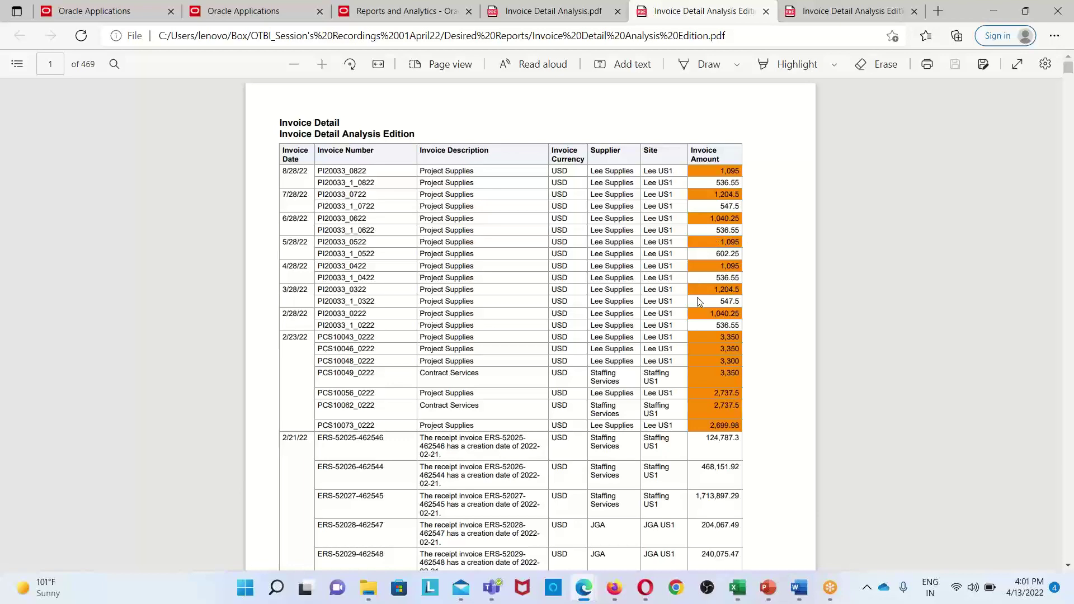
pyautogui.scroll(-1, 703, 277)
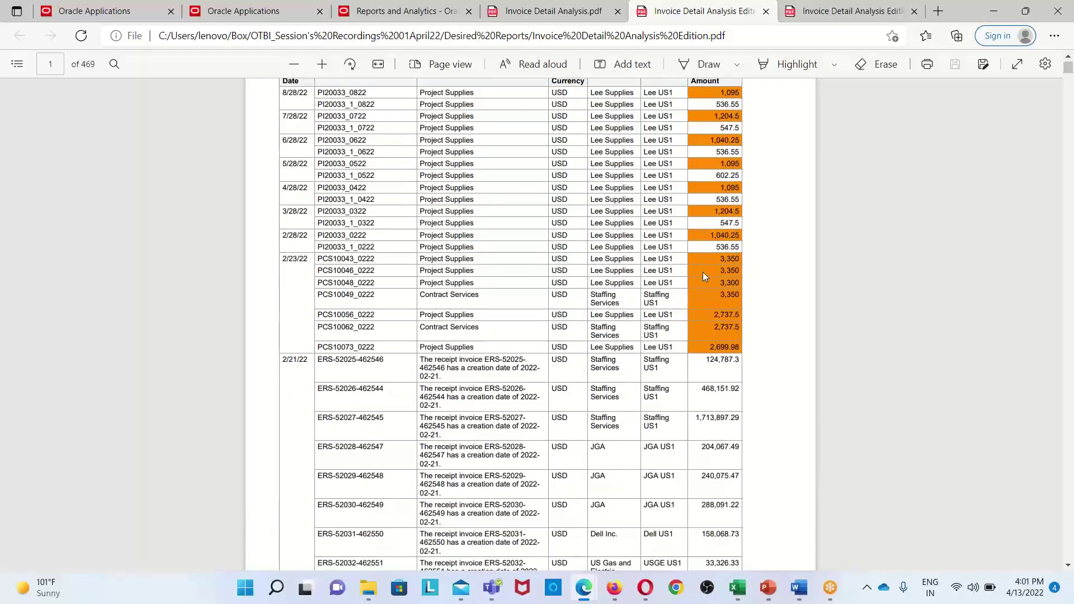
pyautogui.scroll(1, 702, 272)
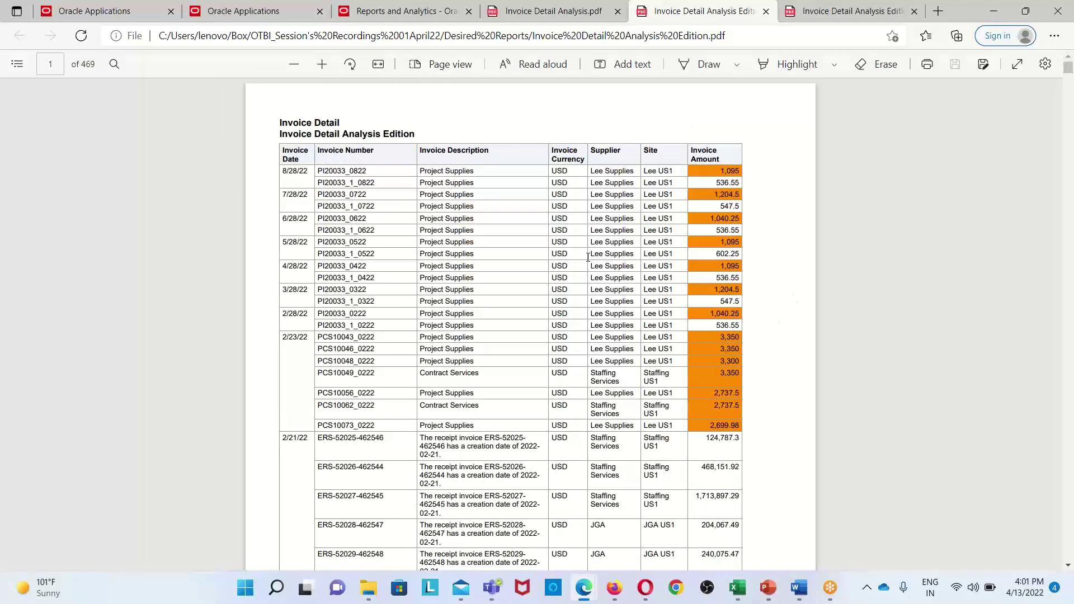
pyautogui.click(576, 19)
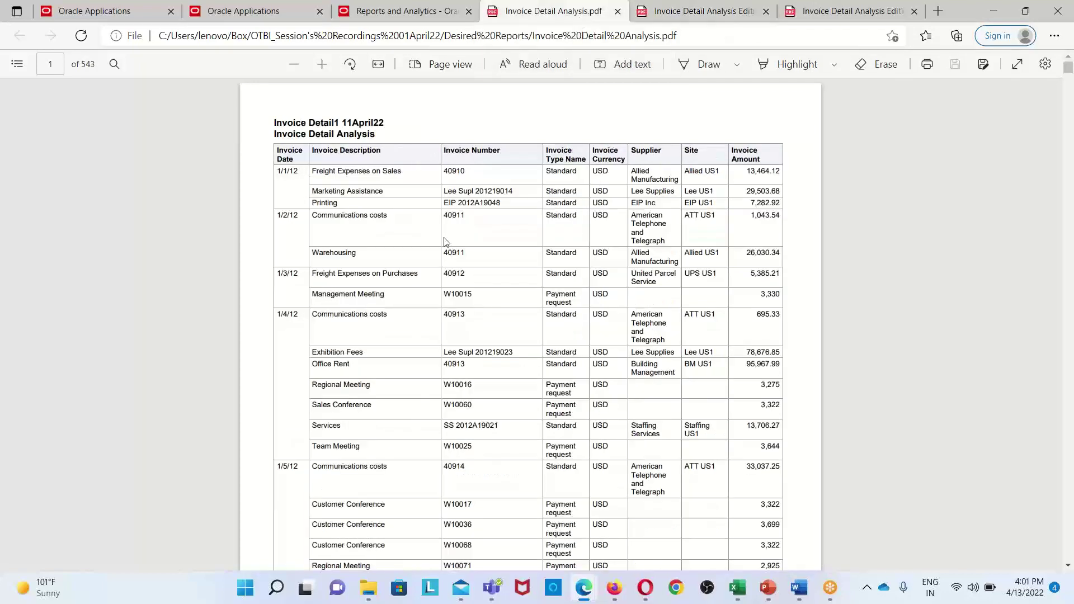
pyautogui.click(457, 21)
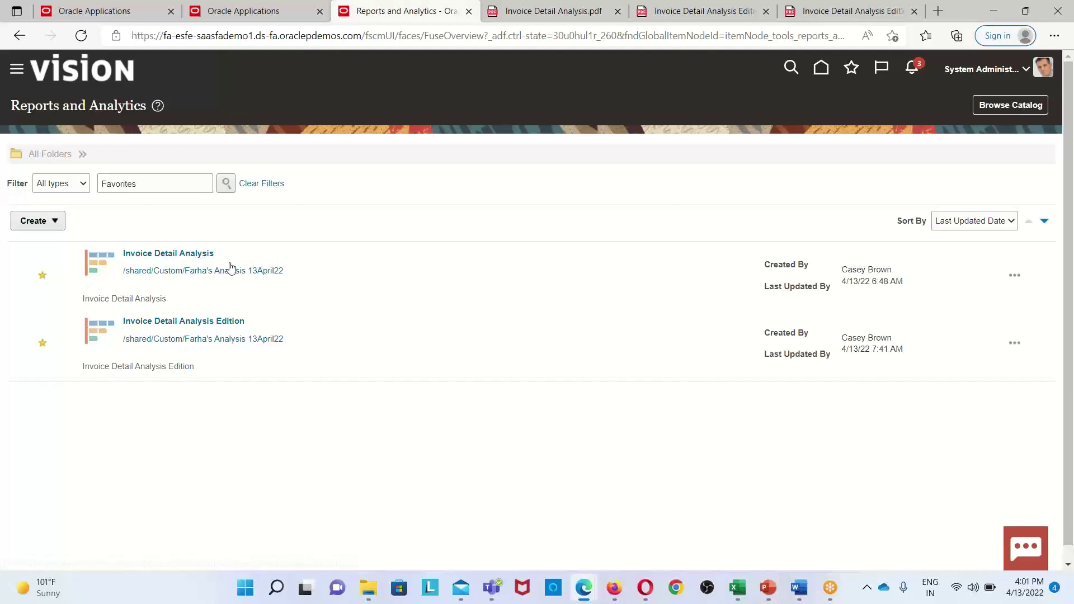
# - Edit Invoice Detail Analysis from its actions menu
pyautogui.click(1014, 277)
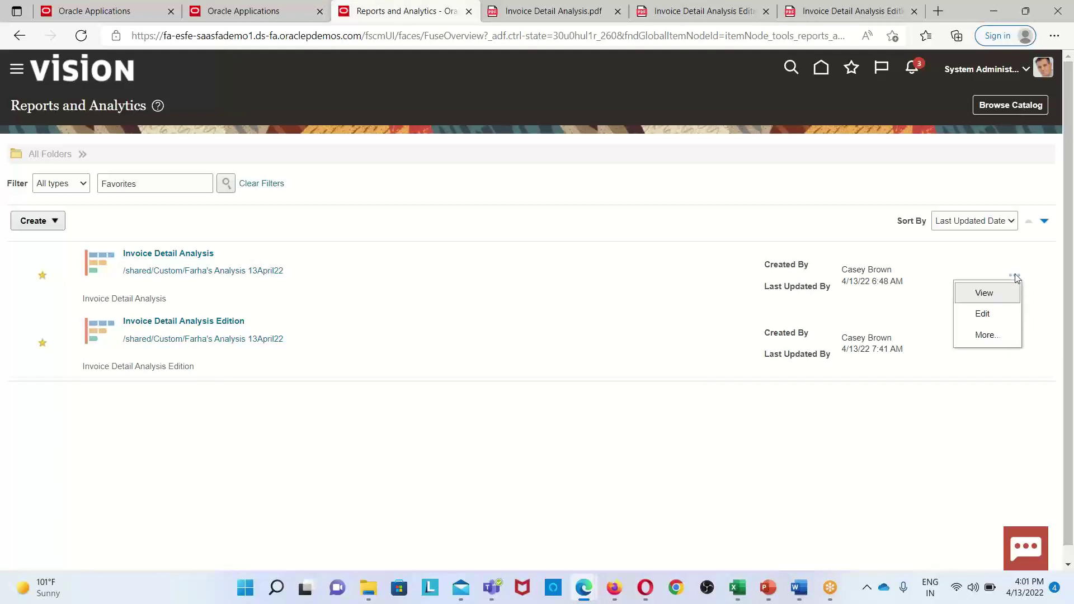
pyautogui.click(986, 313)
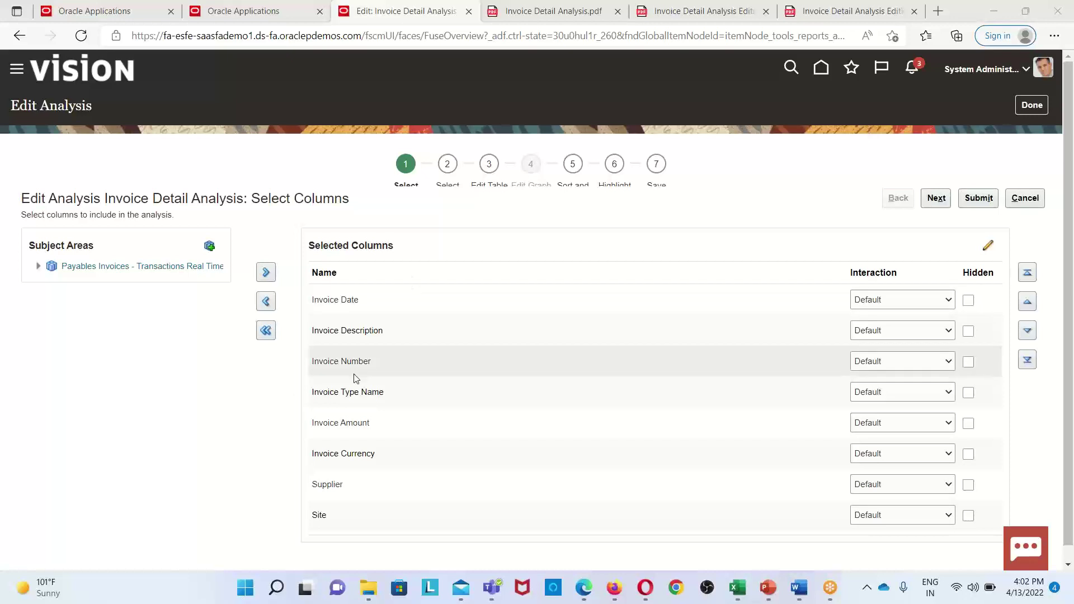
# - Review the Payables Invoices selected columns and advance to Select Views
pyautogui.click(35, 266)
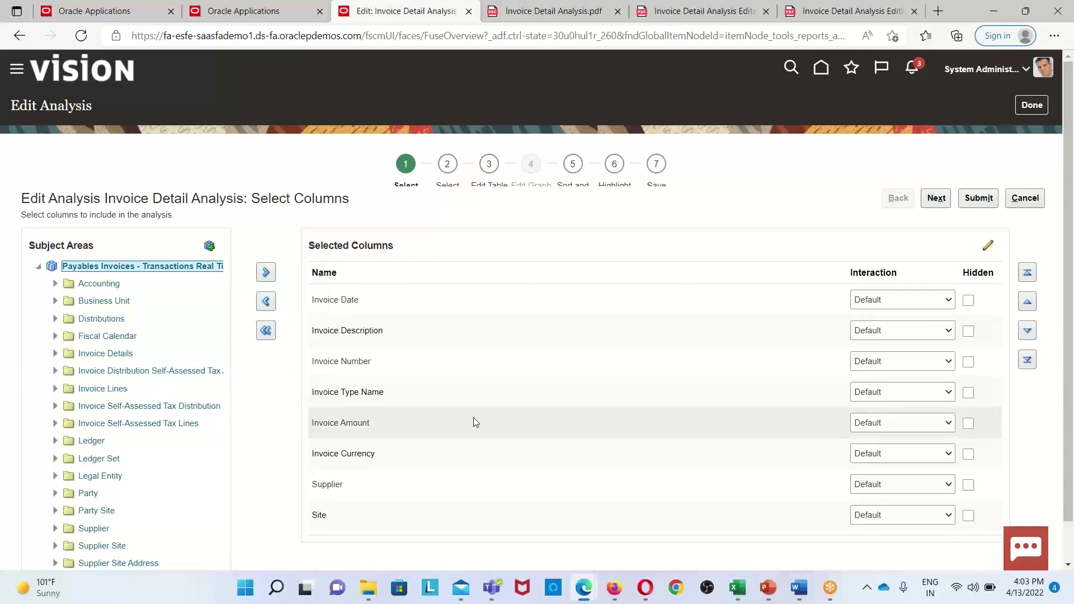
pyautogui.scroll(-1, 492, 369)
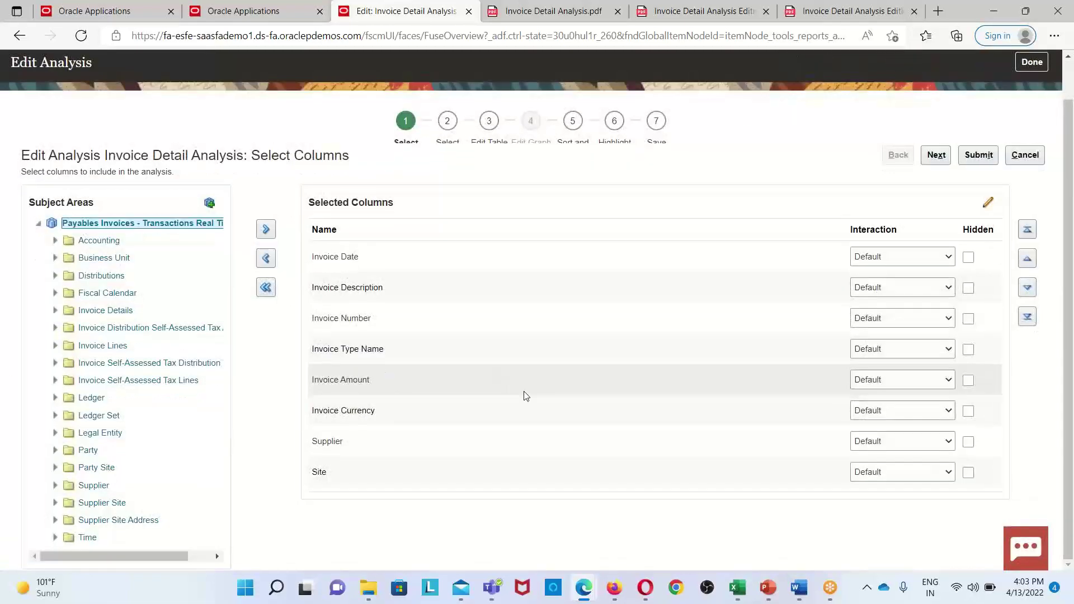
pyautogui.scroll(1, 523, 395)
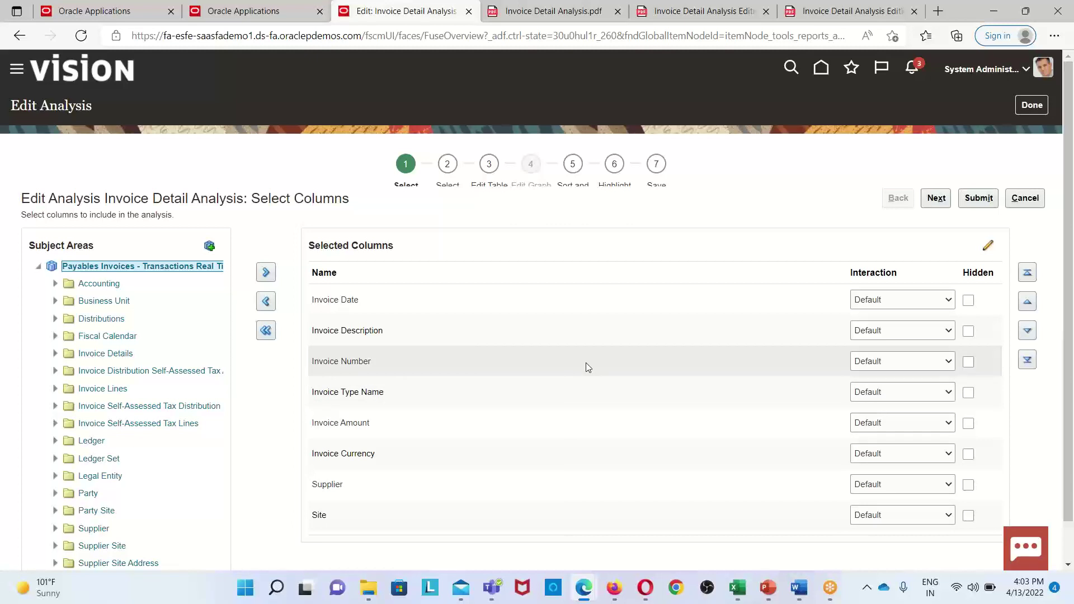
pyautogui.click(936, 199)
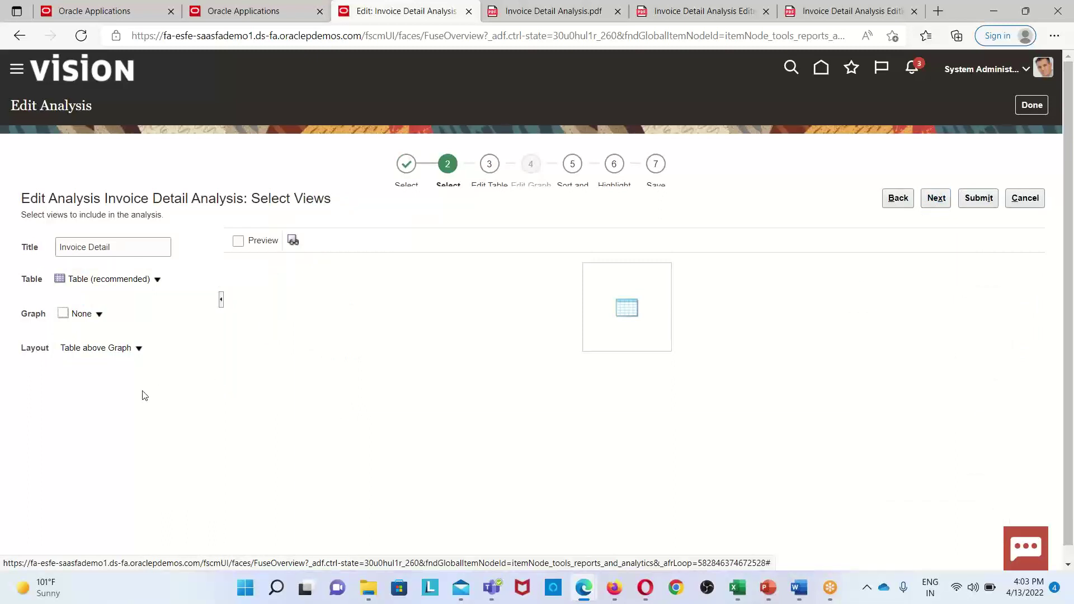
# - Preview the Invoice Detail table, then continue to Edit Table
pyautogui.click(239, 242)
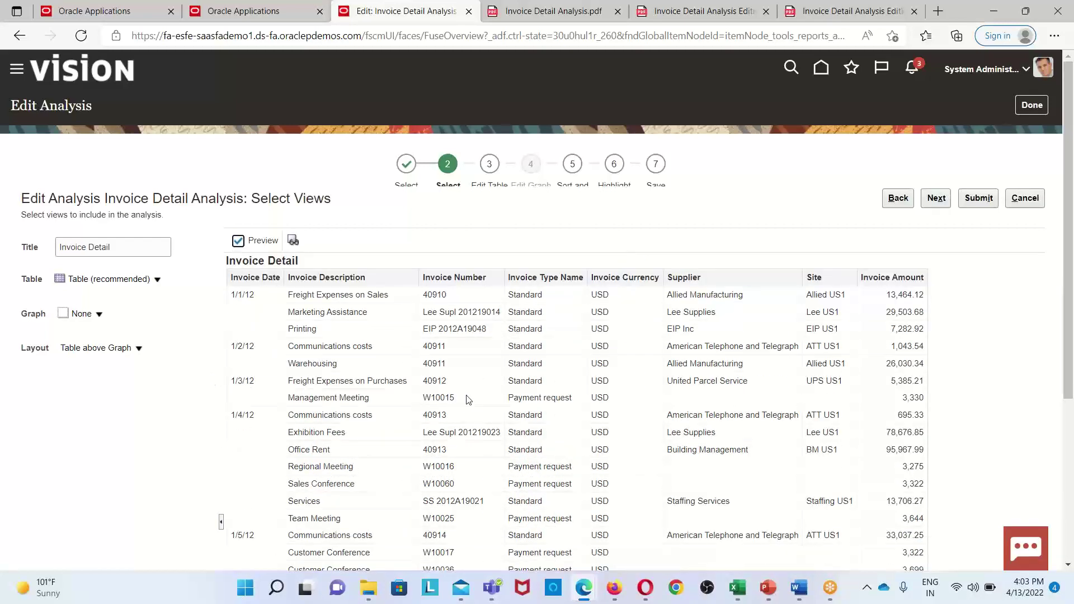
pyautogui.scroll(-3, 468, 400)
pyautogui.scroll(3, 436, 404)
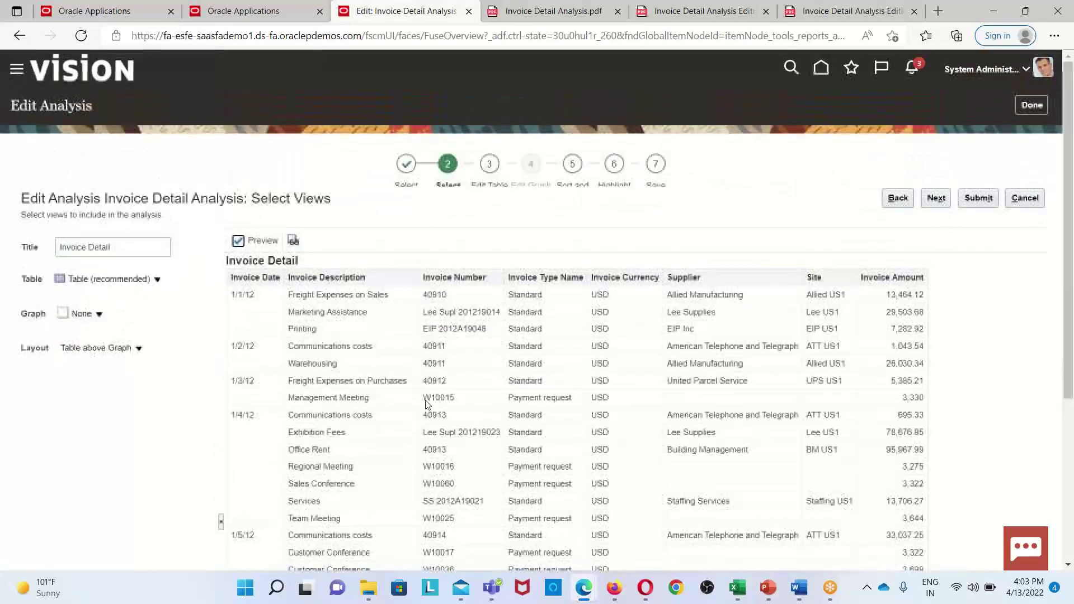
pyautogui.click(936, 199)
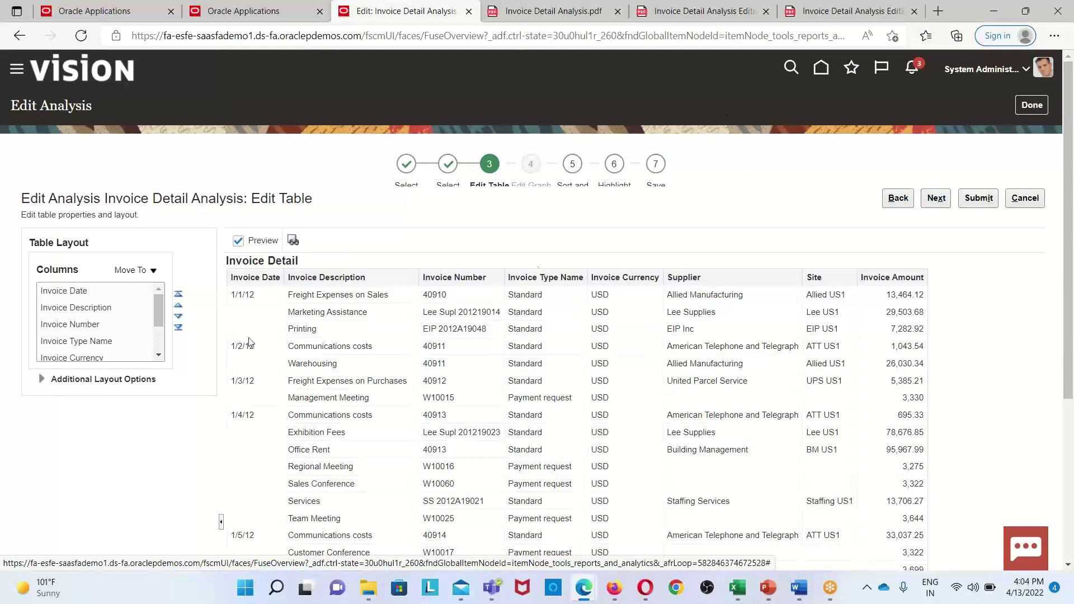
# - Move Invoice Number up so it follows Invoice Date, ahead of Invoice Description
pyautogui.click(112, 324)
pyautogui.click(84, 308)
pyautogui.click(87, 325)
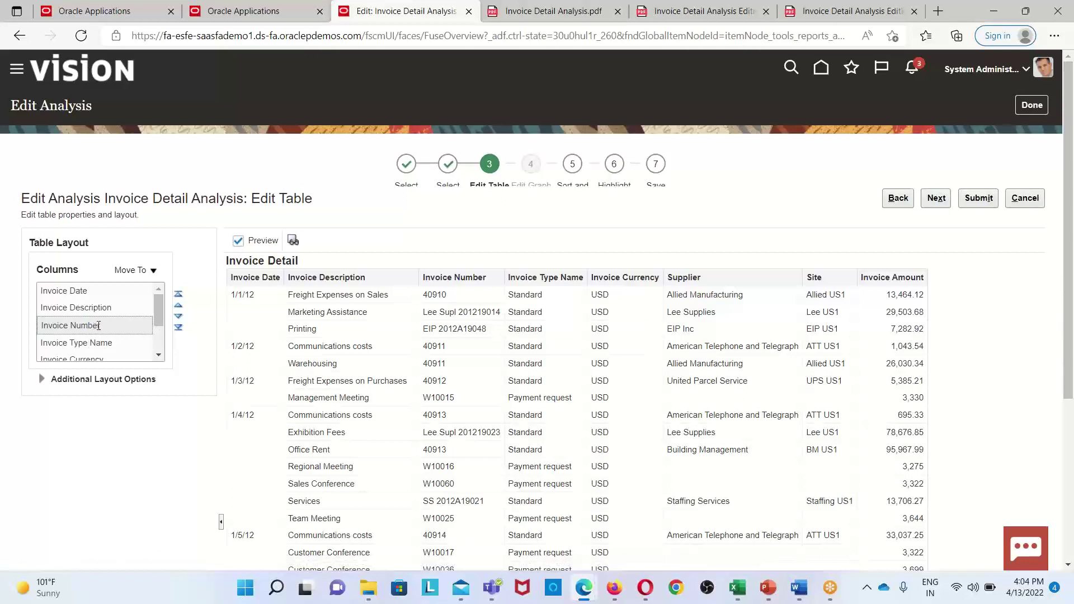
pyautogui.click(110, 328)
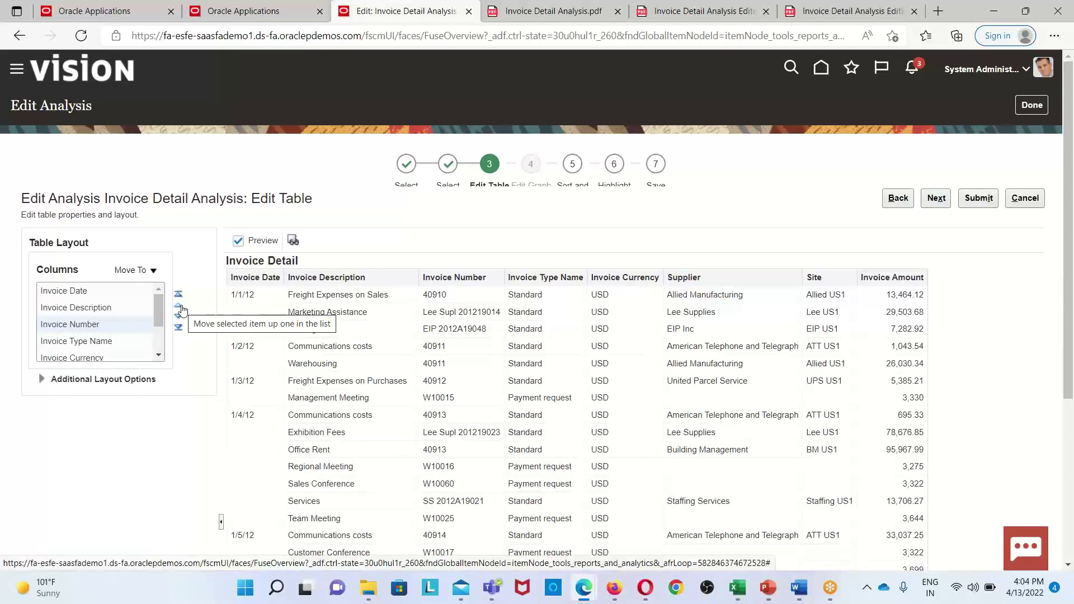
pyautogui.click(178, 308)
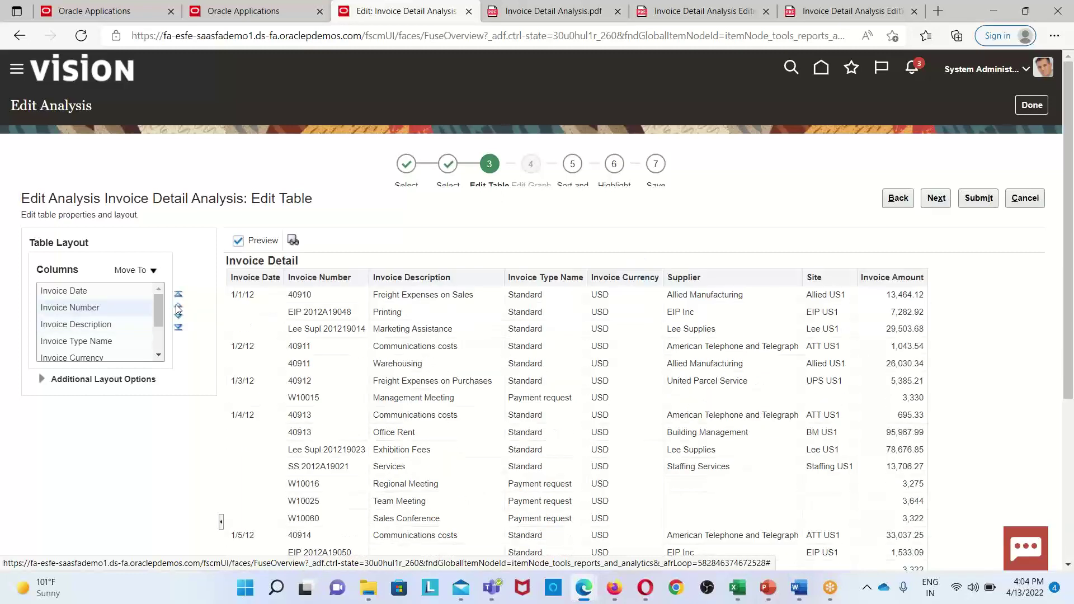
pyautogui.click(122, 310)
pyautogui.scroll(-1, 124, 325)
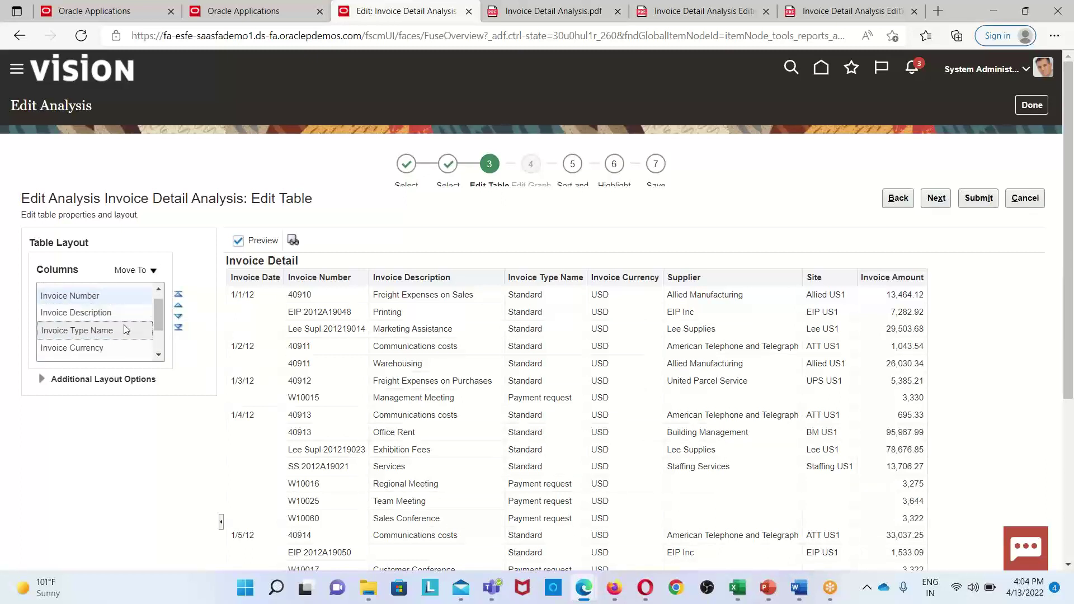
pyautogui.scroll(-5, 124, 329)
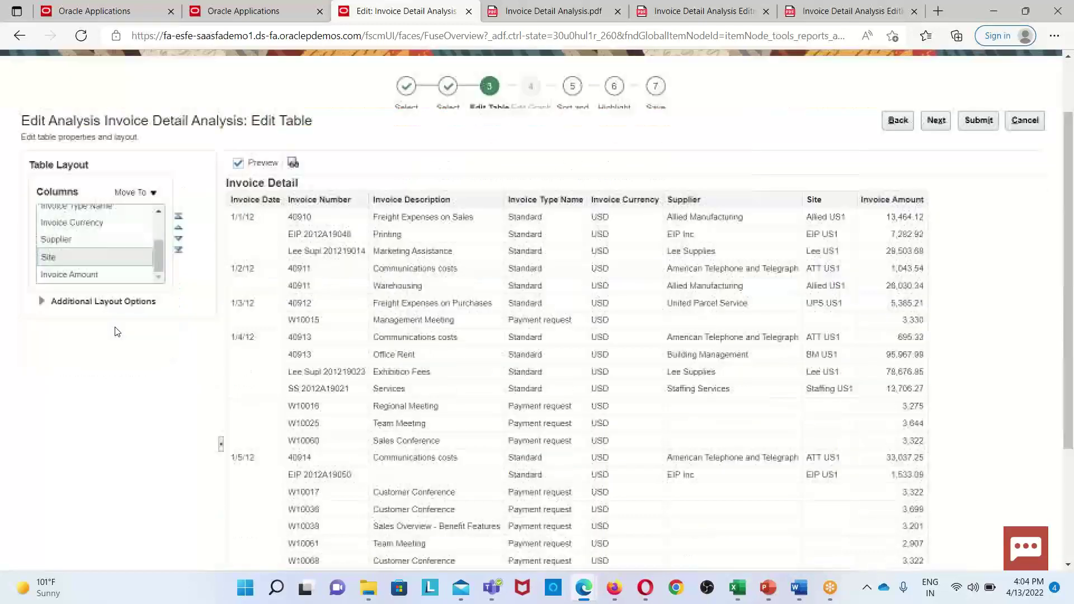
pyautogui.scroll(-1, 115, 263)
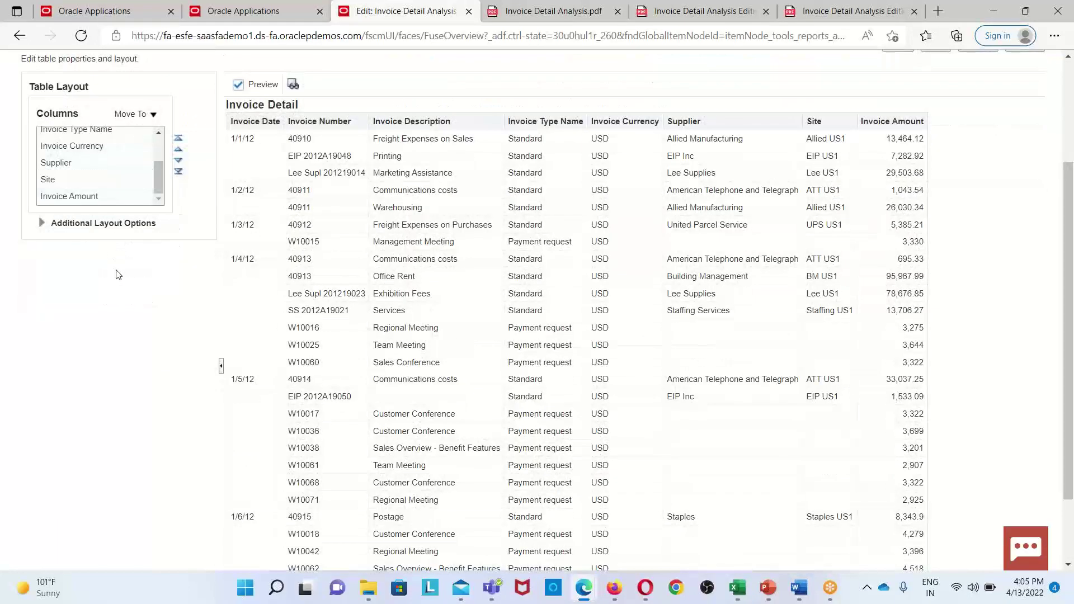
pyautogui.scroll(1, 115, 268)
pyautogui.scroll(1, 109, 264)
pyautogui.scroll(1, 110, 264)
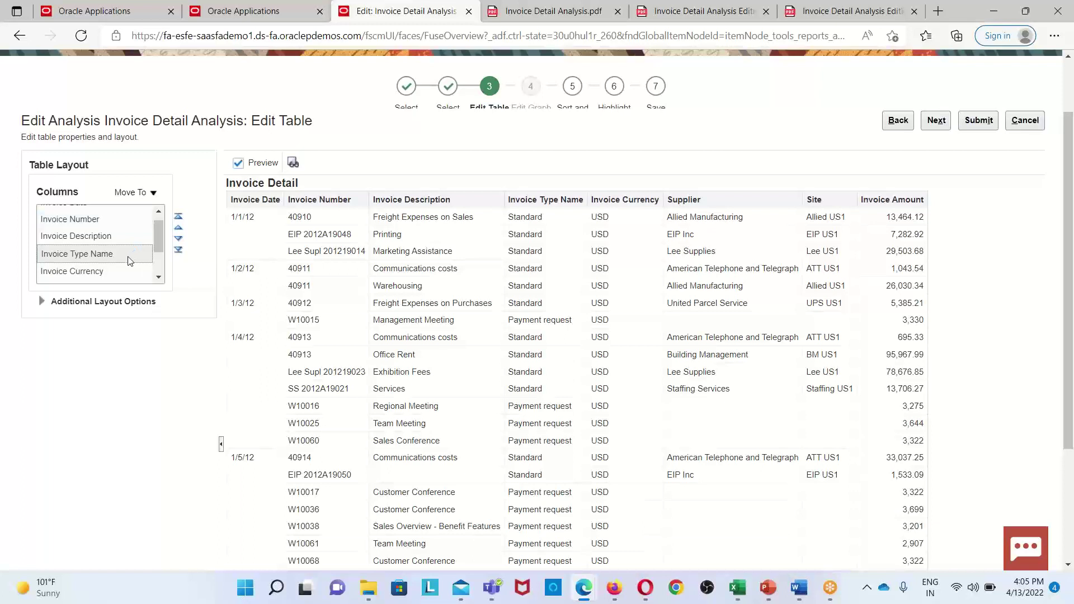
# - Move the Invoice Type Name column to Excluded
pyautogui.click(130, 261)
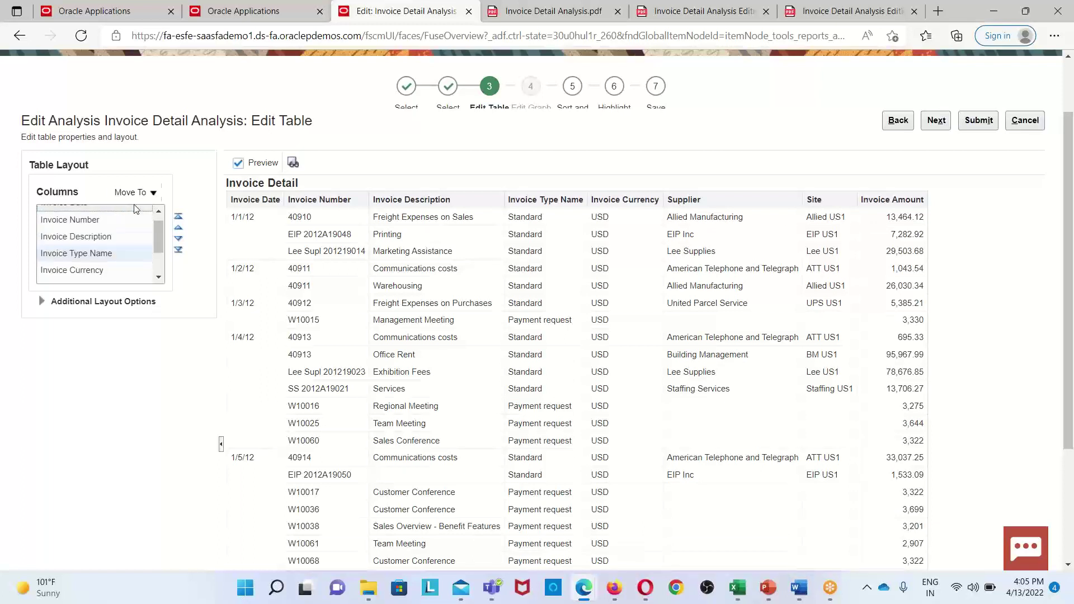
pyautogui.click(154, 194)
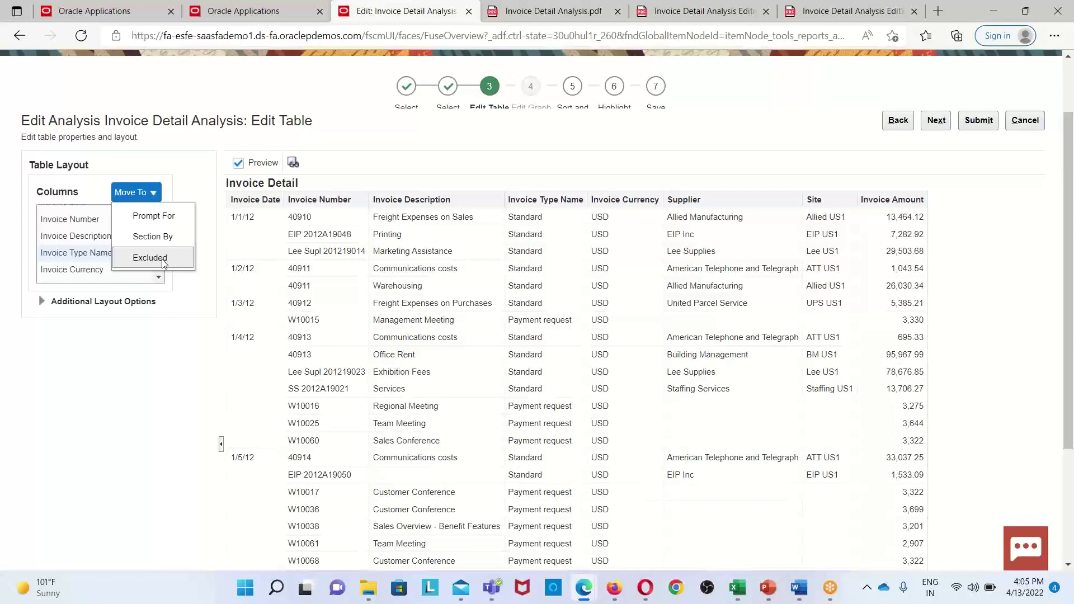
pyautogui.click(149, 258)
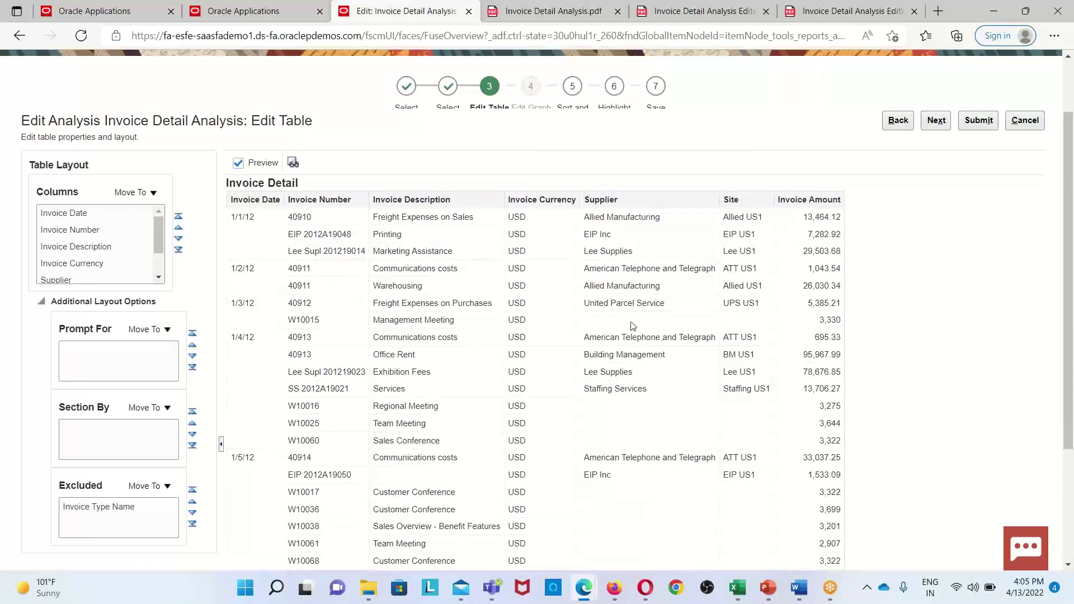
pyautogui.scroll(2, 627, 347)
pyautogui.scroll(-2, 634, 362)
pyautogui.scroll(-2, 634, 362)
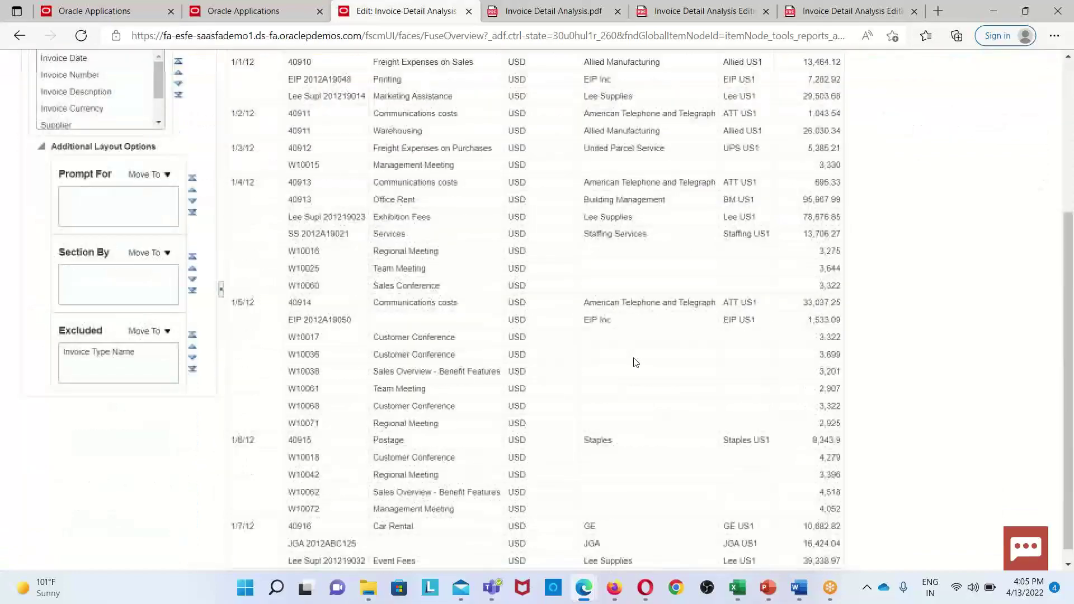
pyautogui.scroll(4, 636, 361)
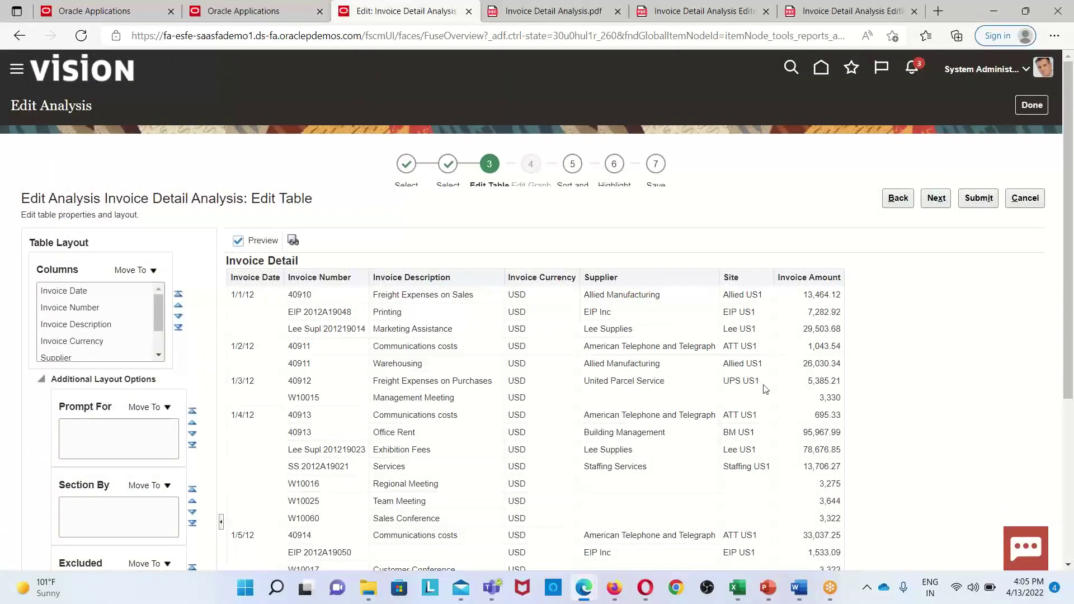
pyautogui.scroll(-2, 765, 387)
pyautogui.scroll(2, 766, 389)
# - Advance to Sort and Filter and list the columns available for sorting
pyautogui.click(935, 203)
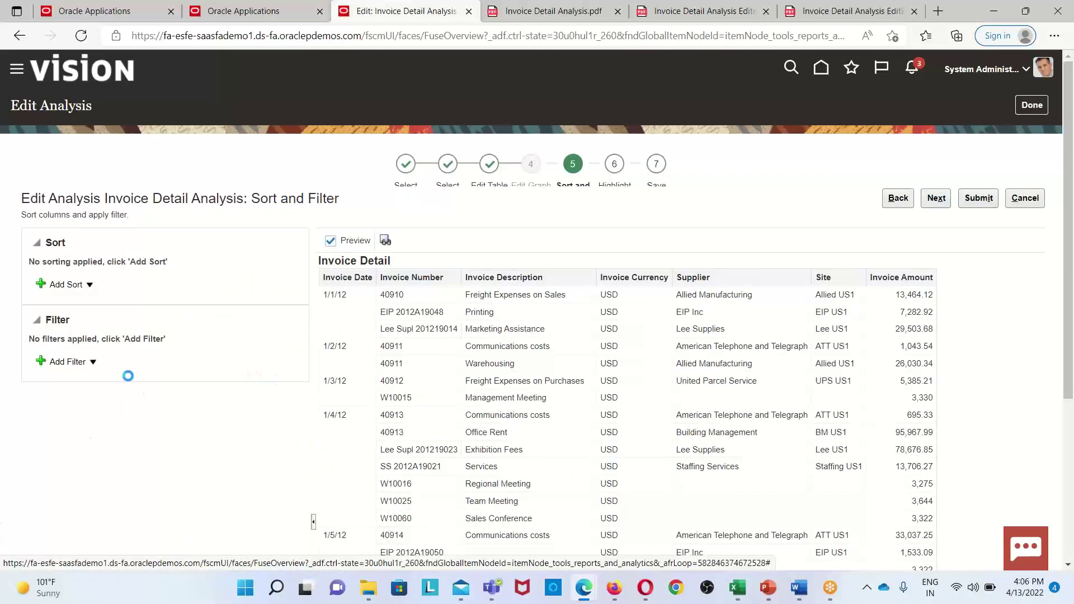
pyautogui.scroll(-3, 319, 366)
pyautogui.scroll(3, 178, 404)
pyautogui.click(91, 285)
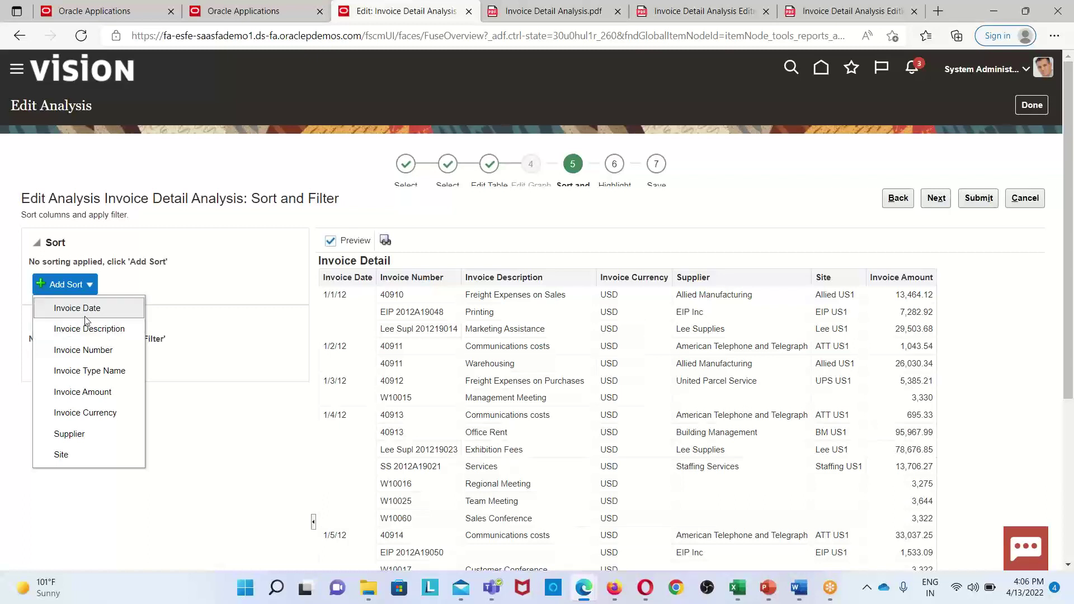
# - Sort the analysis by Invoice Date descending, newest first, and continue to the Highlight step
pyautogui.click(102, 309)
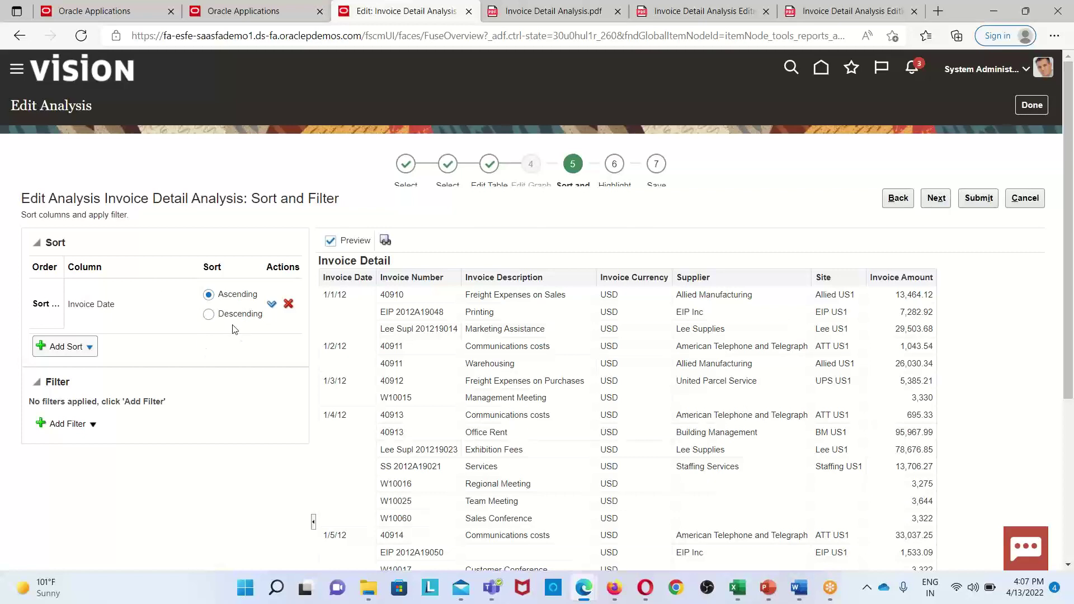
pyautogui.click(208, 315)
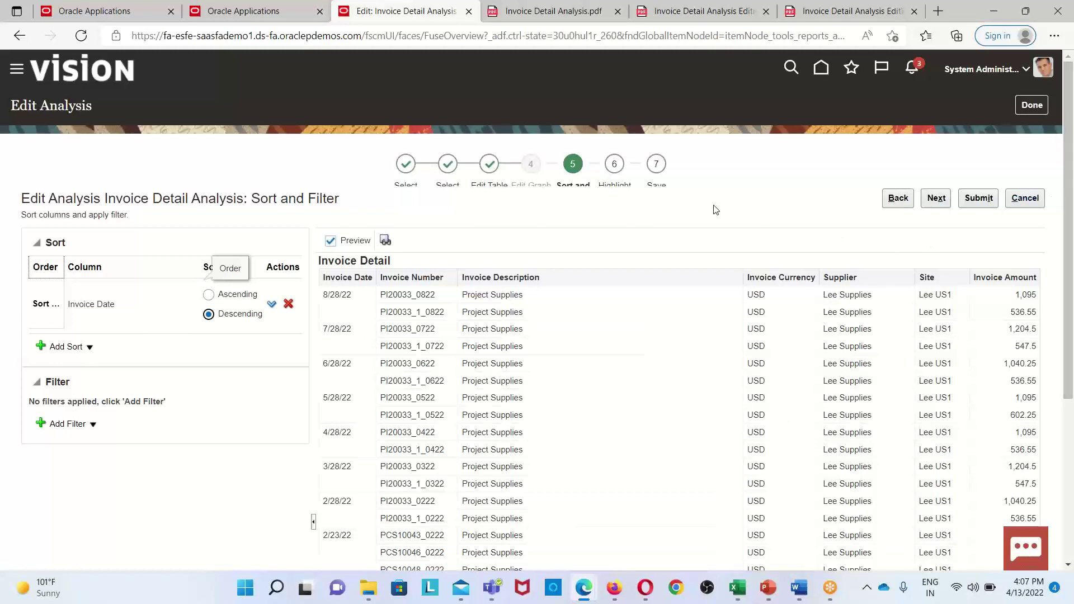
pyautogui.click(937, 207)
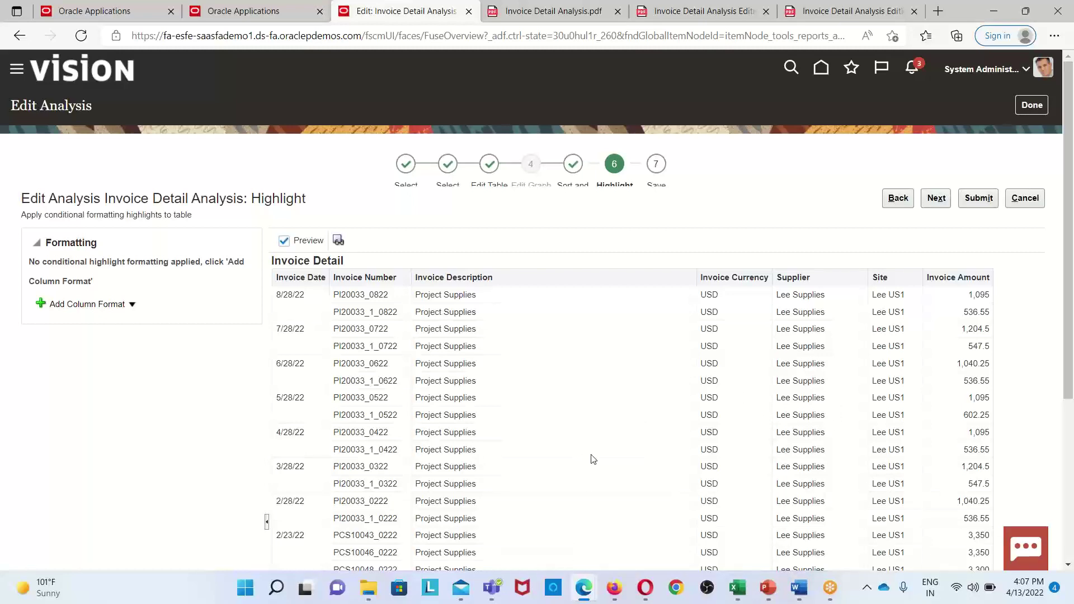
# - Add a column format highlight rule for the Invoice Amount column
pyautogui.scroll(-3, 469, 444)
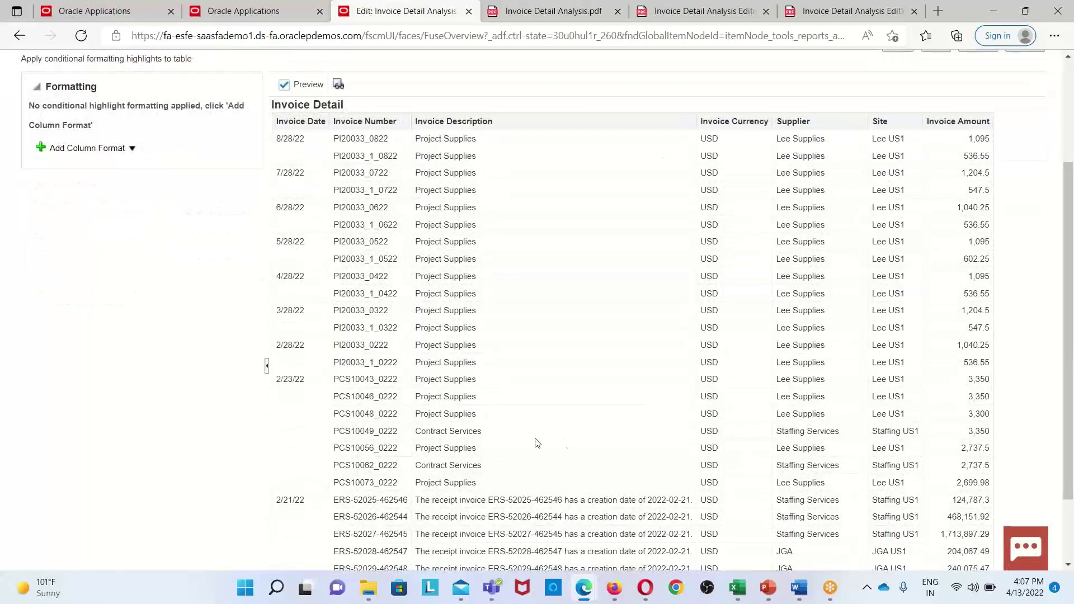
pyautogui.scroll(3, 562, 442)
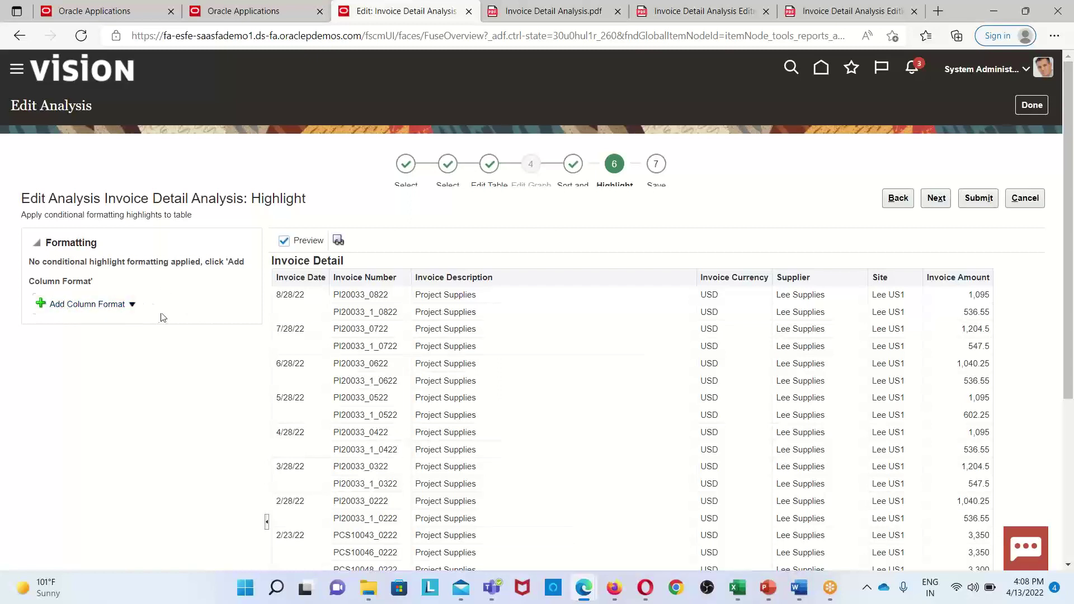
pyautogui.click(132, 306)
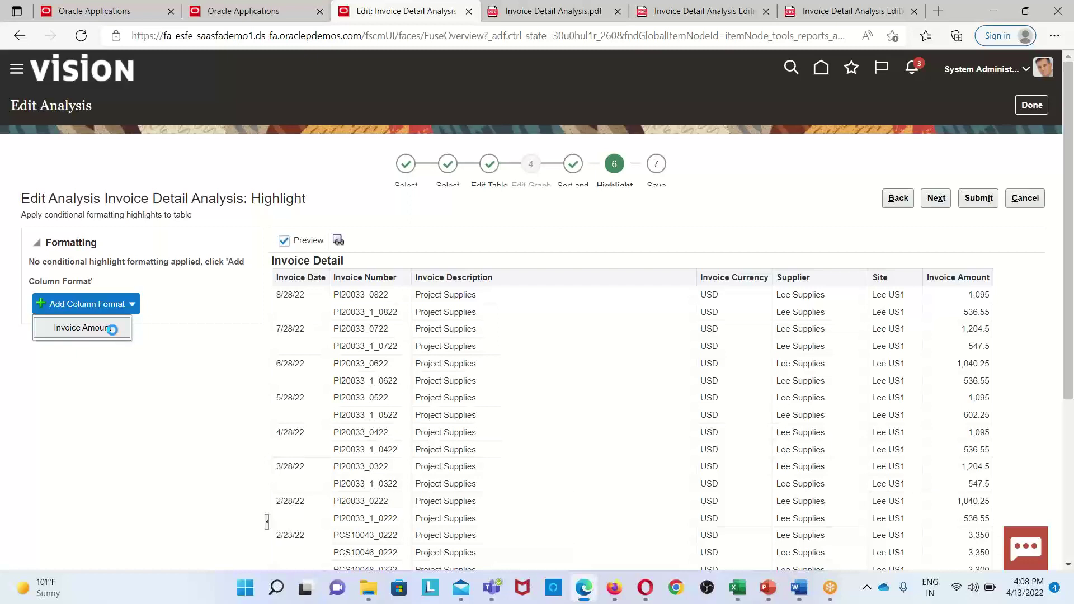
pyautogui.click(113, 330)
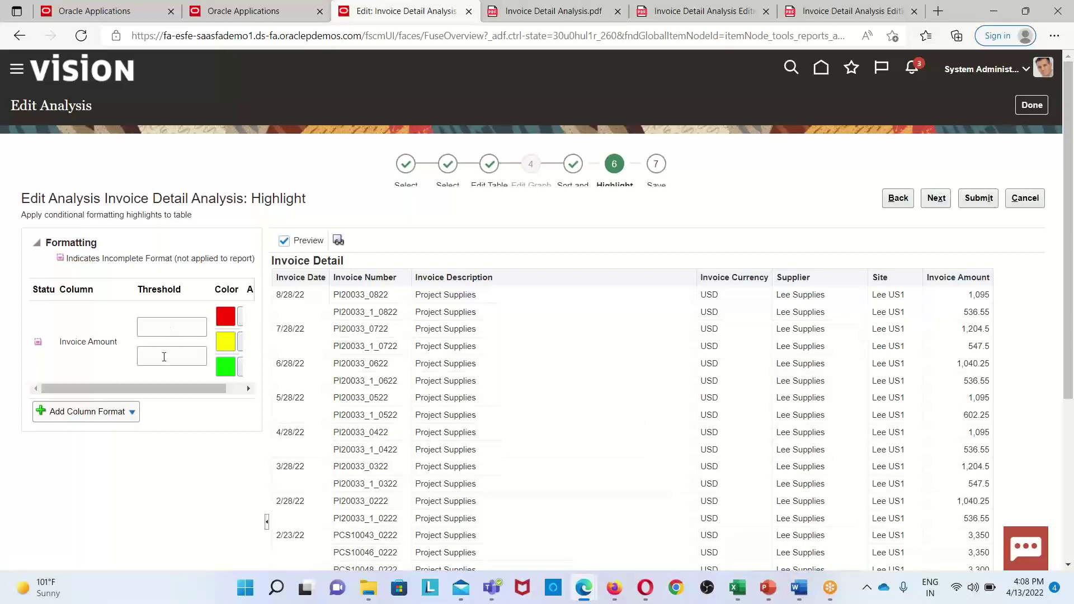
# - Set Invoice Amount thresholds to 1000 and 5000 and change the middle band colour to orange
pyautogui.click(189, 329)
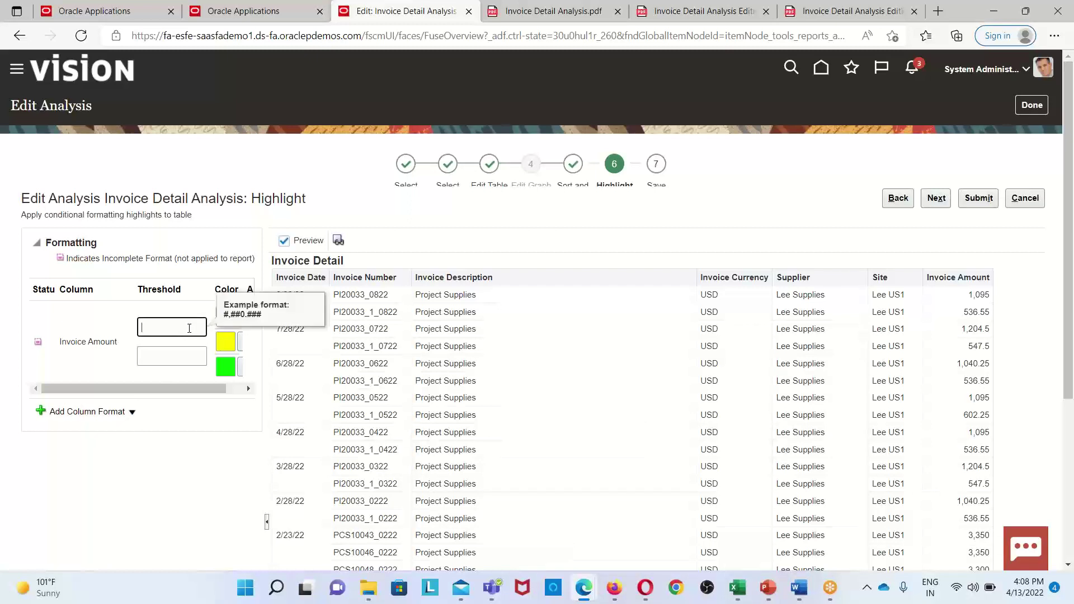
pyautogui.write('1000')
pyautogui.click(179, 362)
pyautogui.write('5')
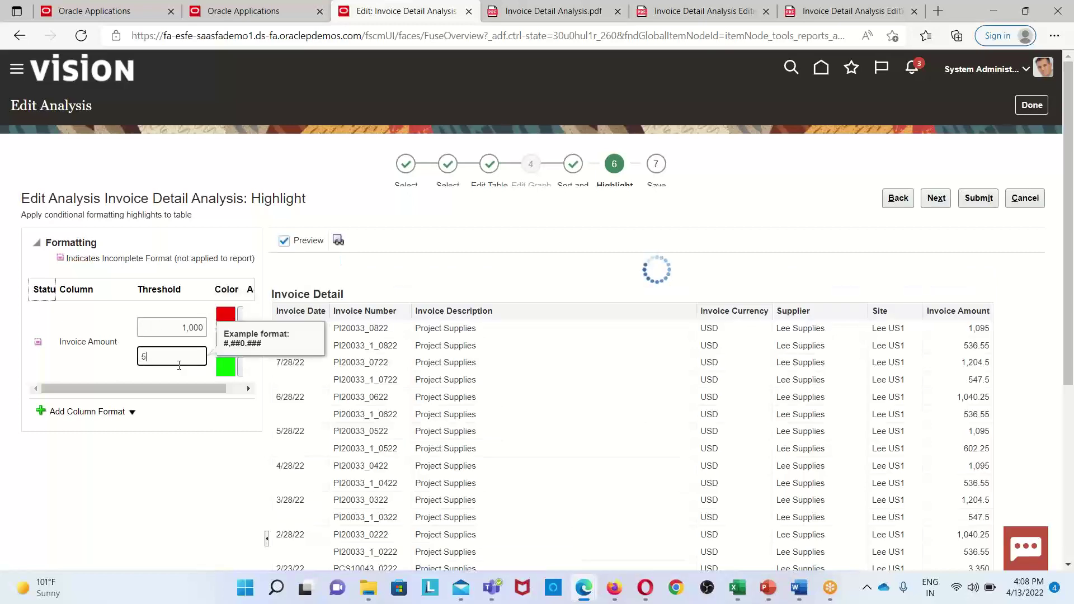
pyautogui.write('000')
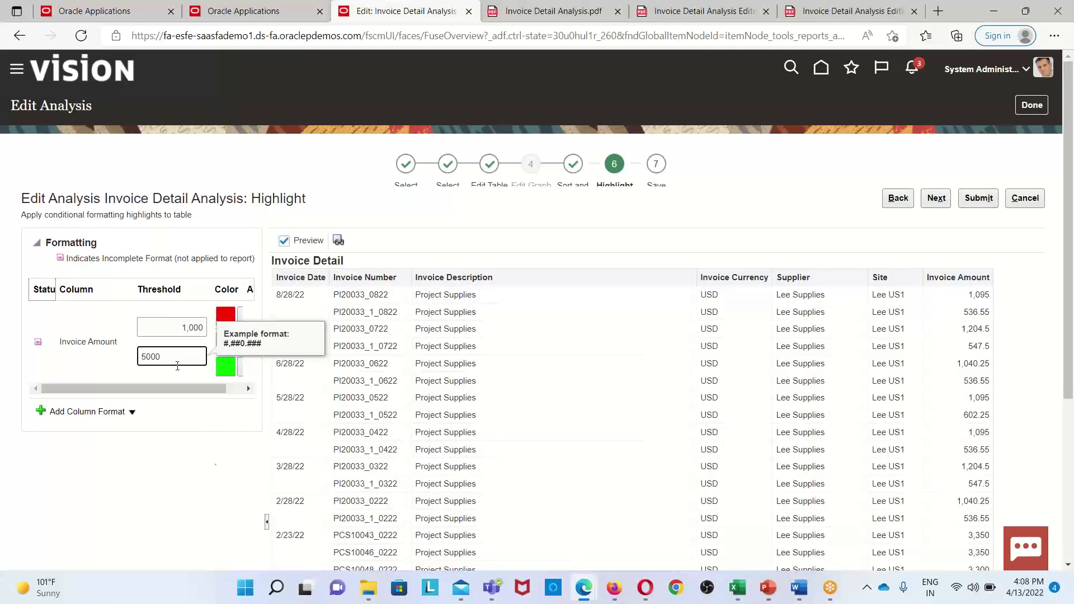
pyautogui.click(207, 502)
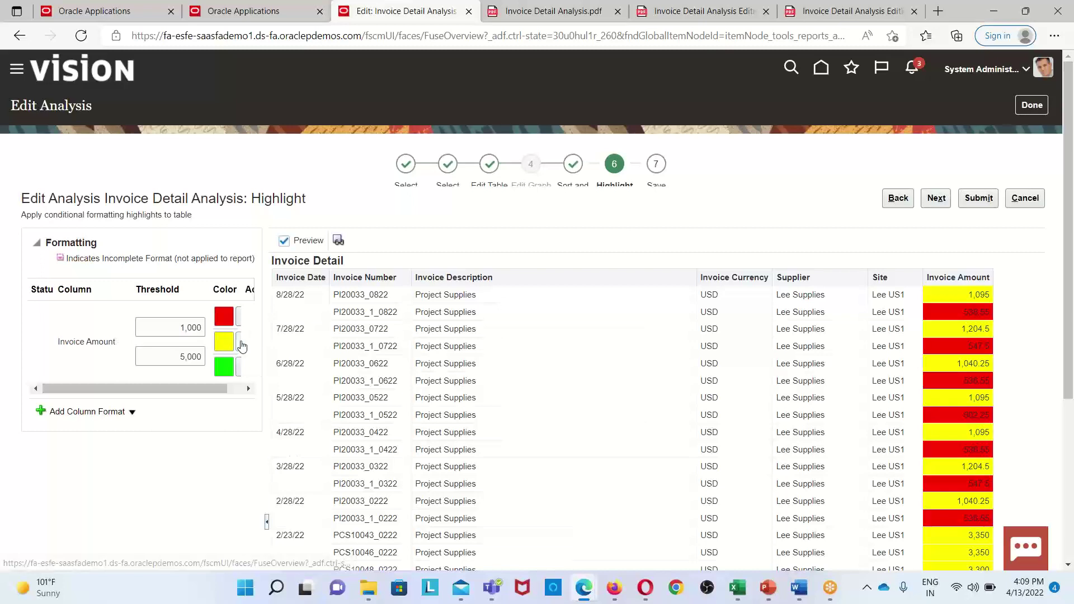
pyautogui.click(231, 342)
pyautogui.click(295, 485)
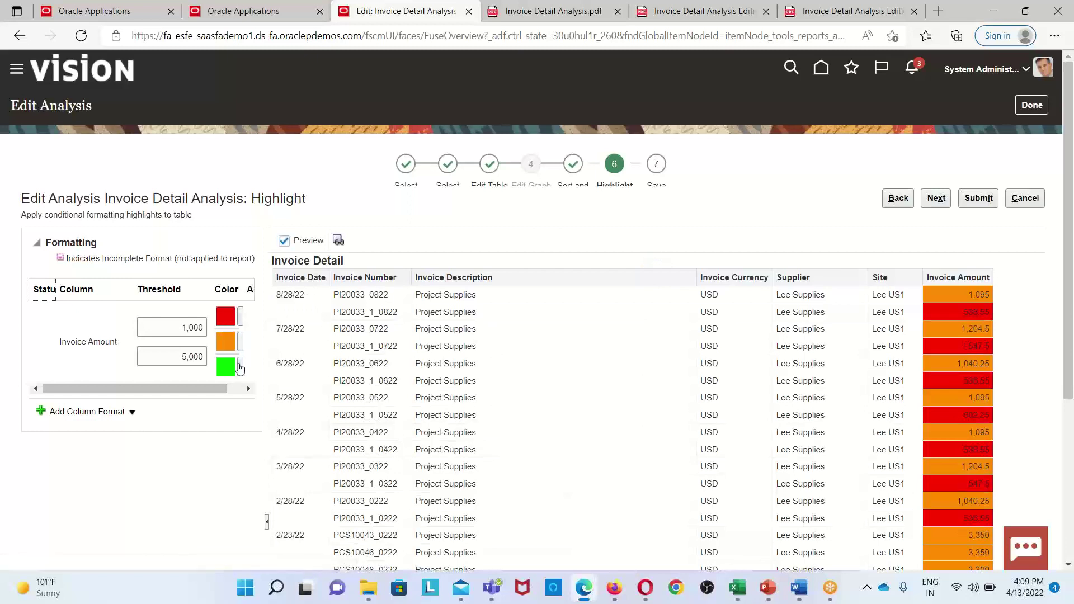
# - Remove the red and green band colours, leaving only the orange highlight
pyautogui.click(240, 324)
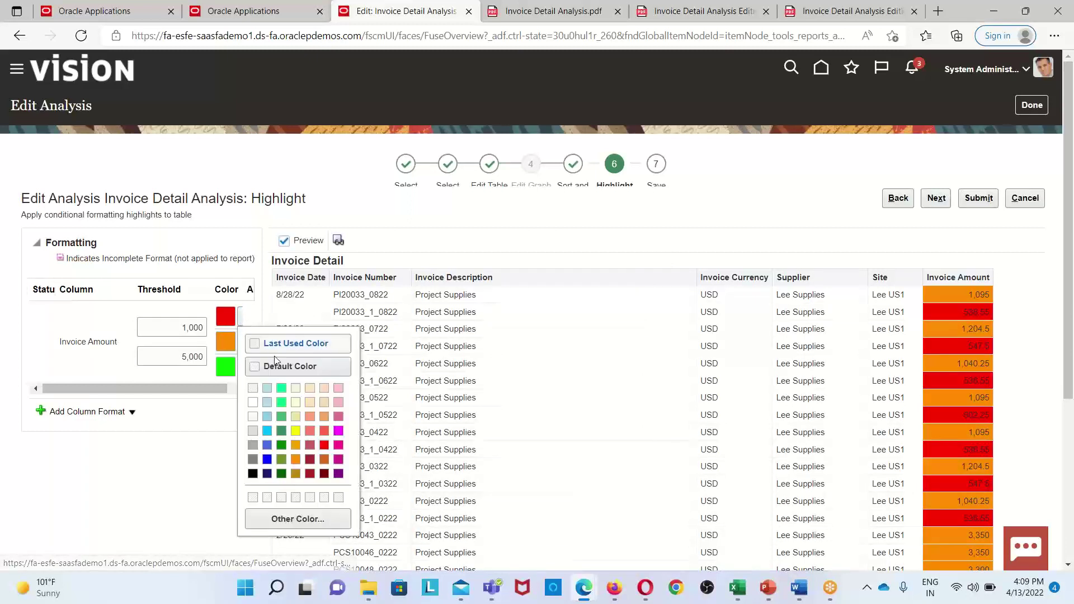
pyautogui.click(258, 369)
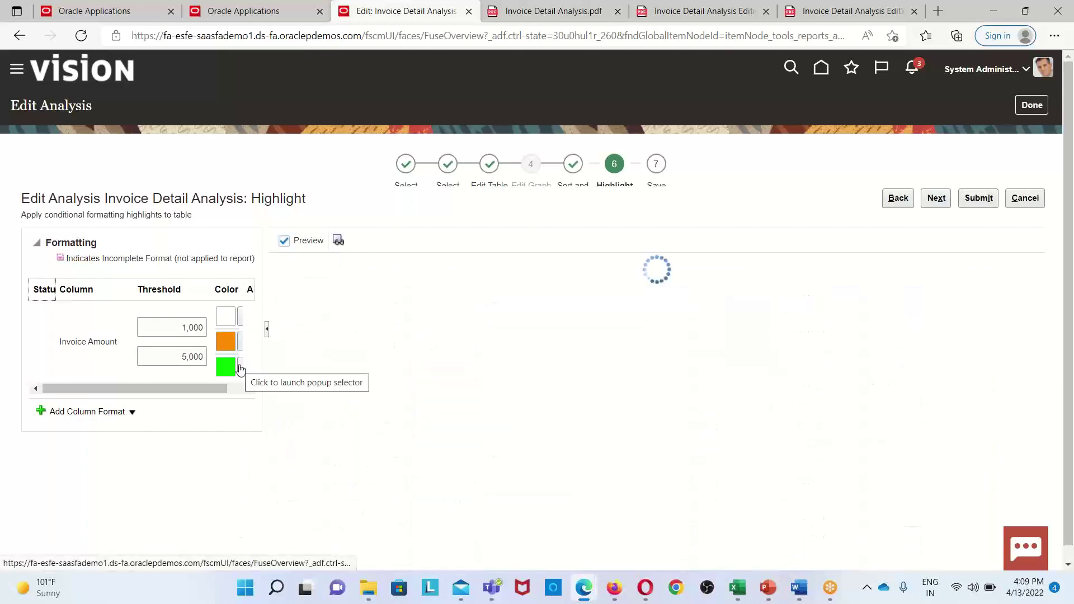
pyautogui.click(242, 368)
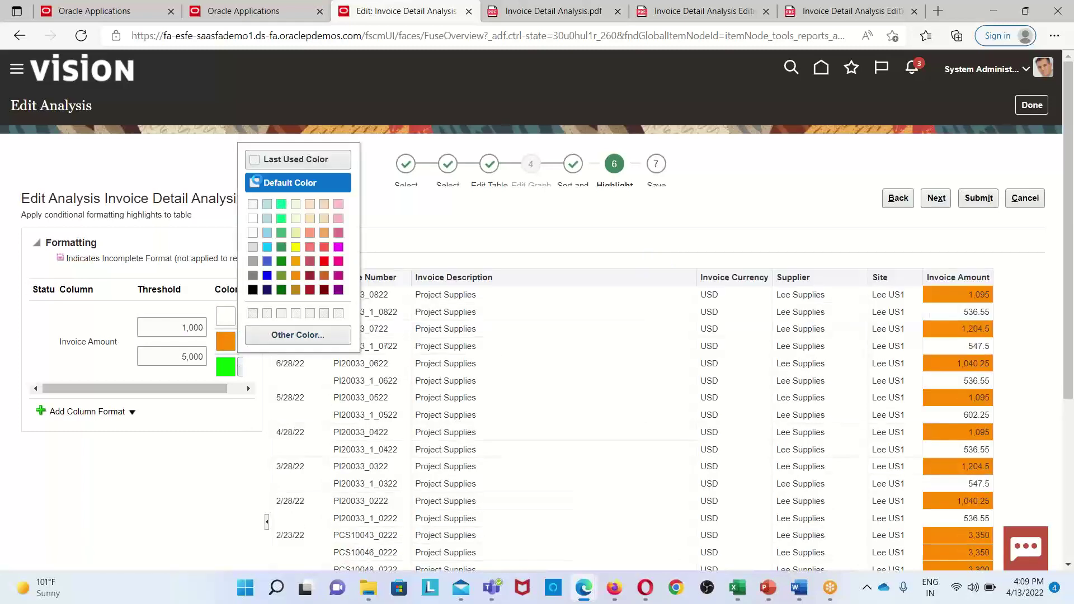
pyautogui.click(288, 183)
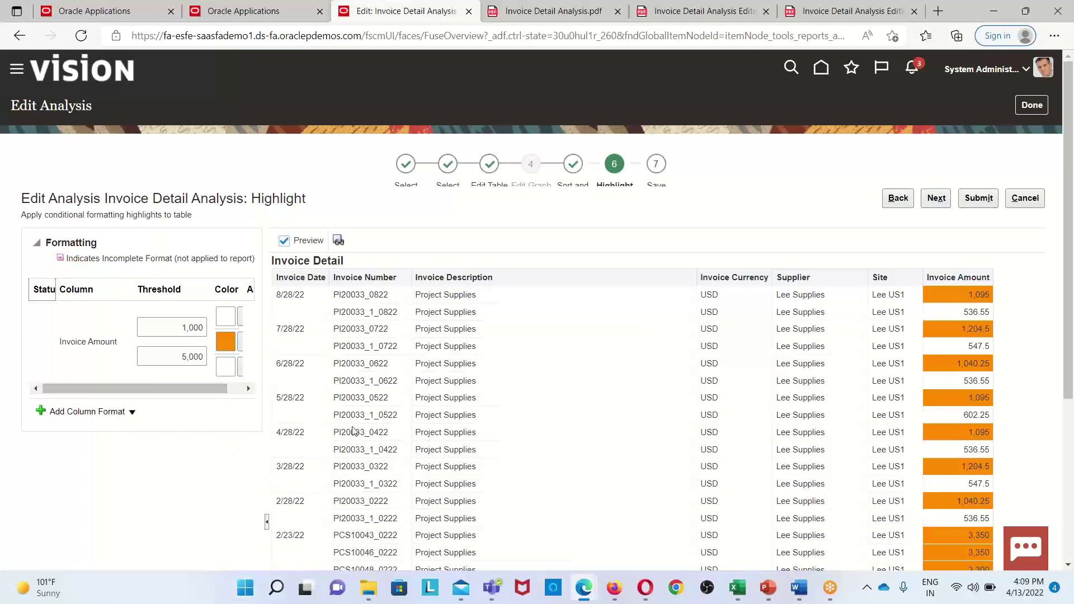
# - Review the preview to confirm Invoice Amounts from 1,000 are shaded orange
pyautogui.scroll(-1, 374, 428)
pyautogui.scroll(-1, 375, 424)
pyautogui.scroll(3, 213, 425)
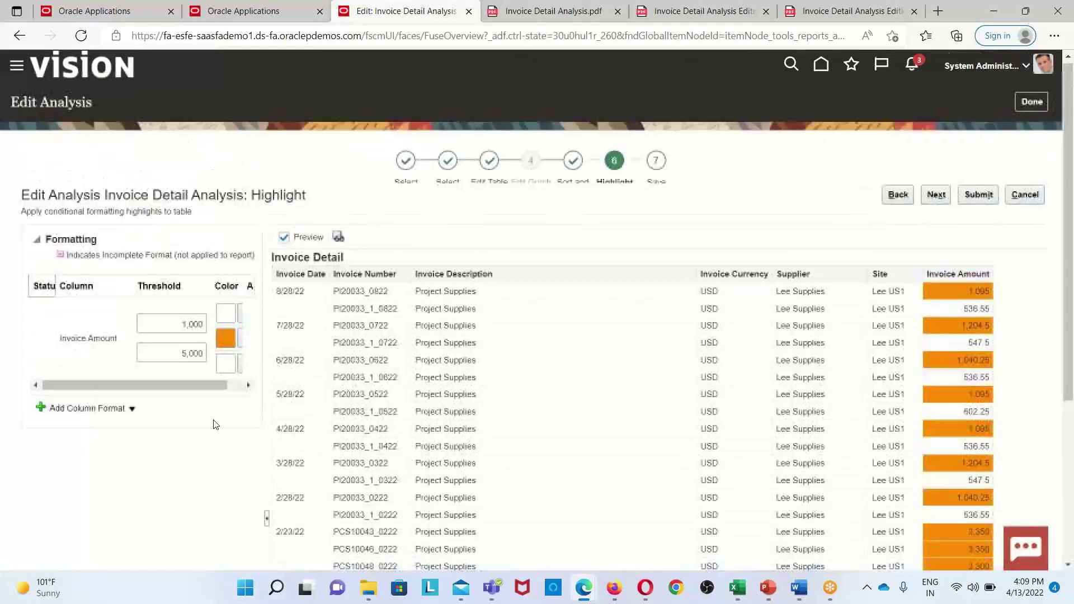
pyautogui.scroll(-4, 794, 442)
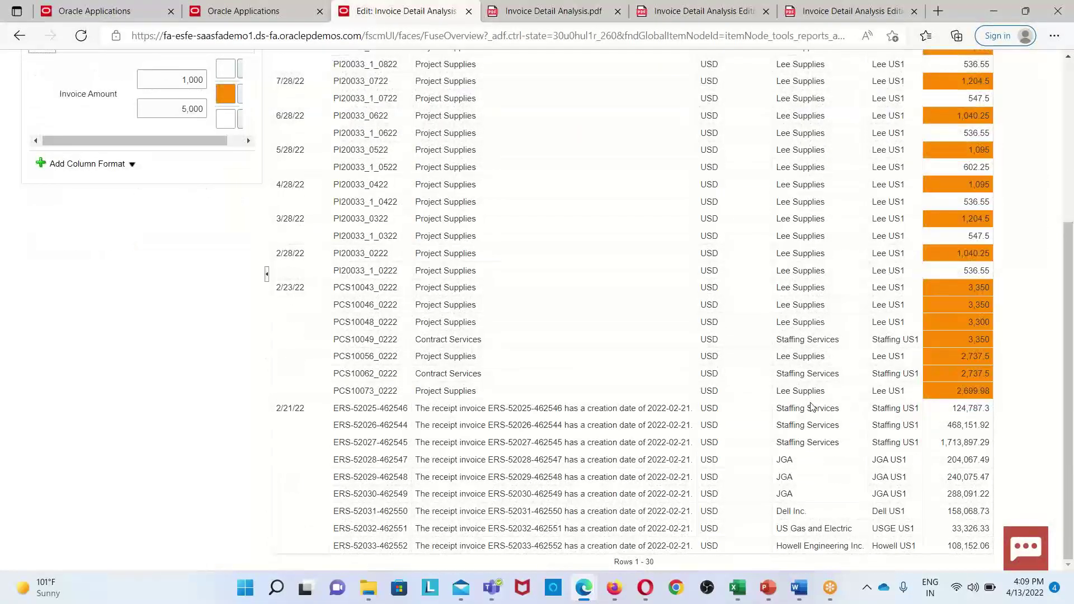
pyautogui.scroll(1, 813, 406)
pyautogui.scroll(4, 813, 406)
pyautogui.scroll(-4, 615, 391)
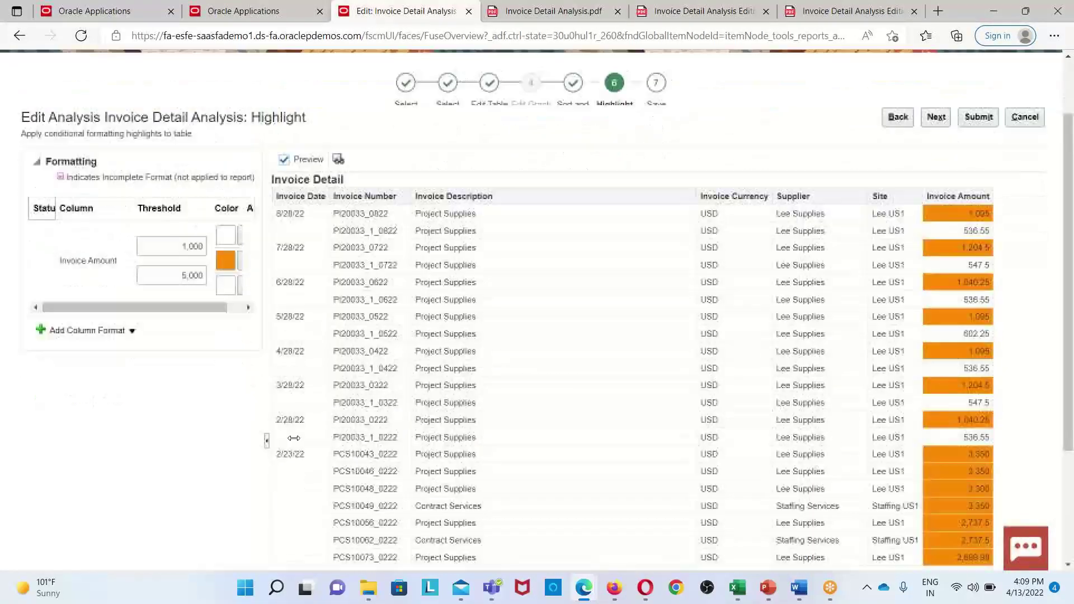
pyautogui.scroll(1, 677, 374)
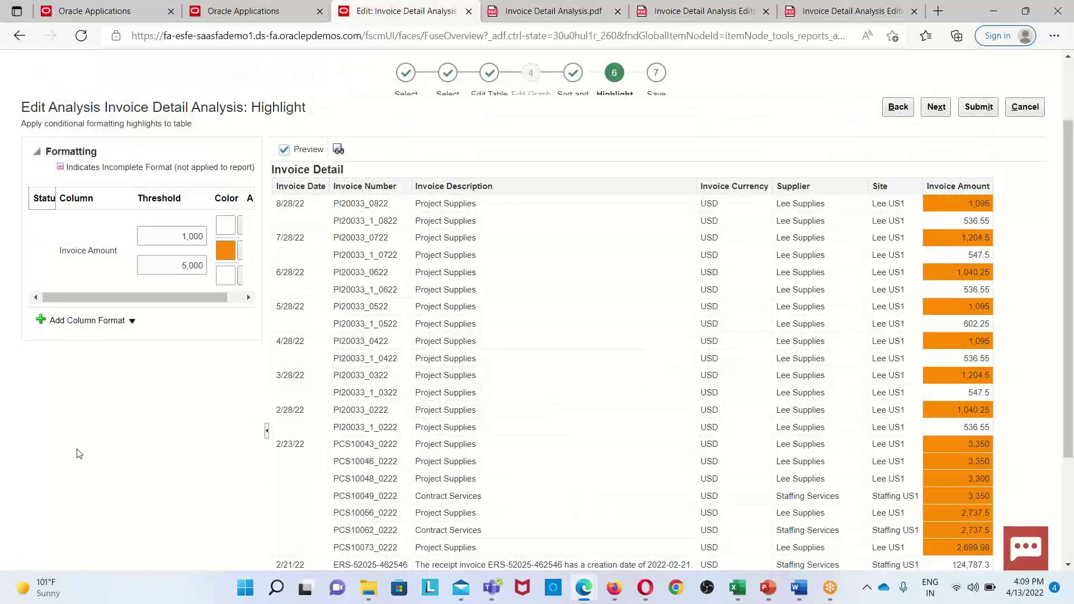
pyautogui.scroll(1, 142, 438)
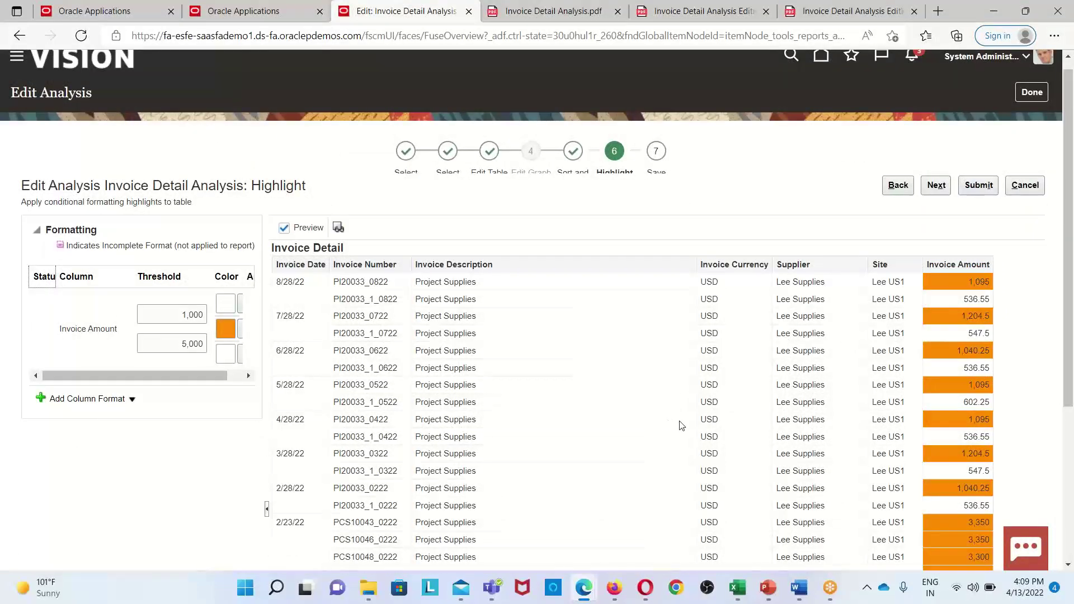
pyautogui.scroll(-2, 681, 425)
pyautogui.scroll(2, 680, 425)
# - On the Save step, rename the analysis to 'Invoice Detail Analysis Edition'
pyautogui.click(944, 189)
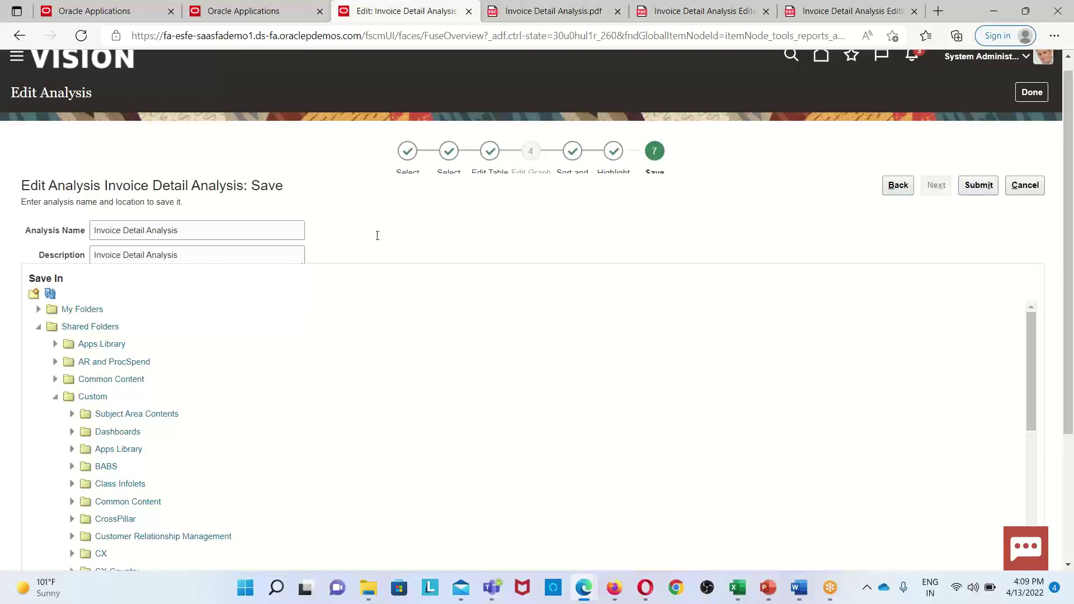
pyautogui.click(193, 230)
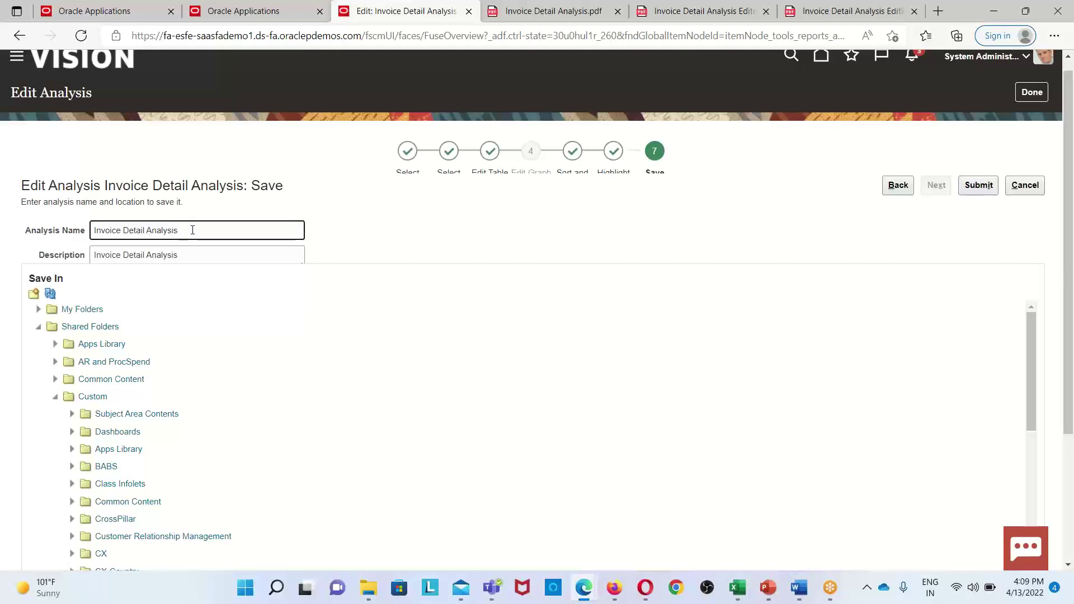
pyautogui.write('Edition')
# - Copy the new analysis name and paste it over the Description text
pyautogui.tripleClick(198, 232)
pyautogui.rightClick(198, 232)
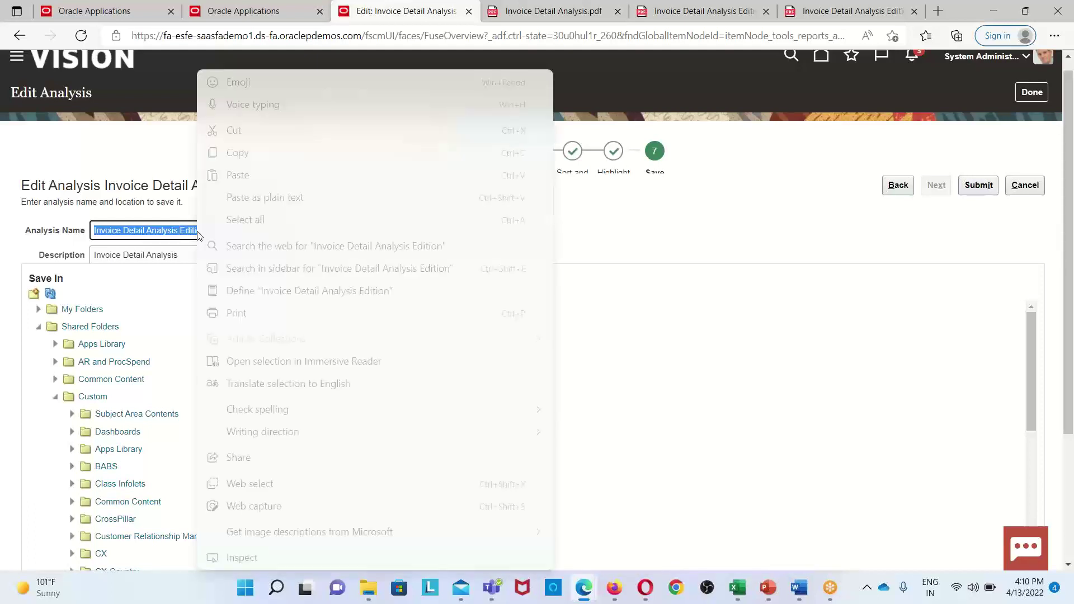
pyautogui.click(257, 159)
pyautogui.click(173, 258)
pyautogui.tripleClick(169, 258)
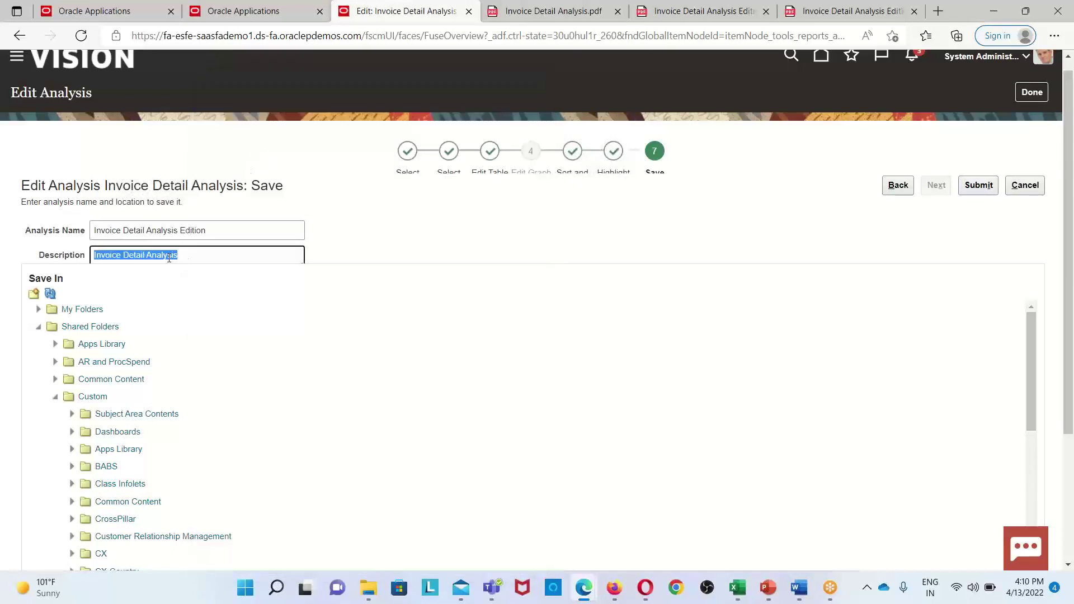
pyautogui.rightClick(169, 258)
pyautogui.click(208, 173)
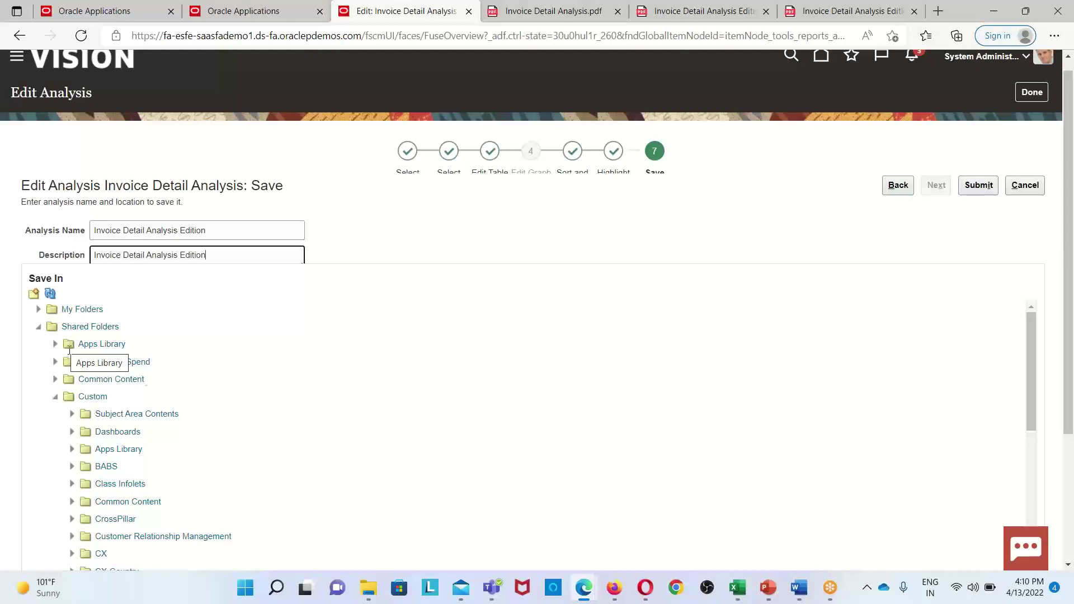
# - Save as 'Invoice Detail Analysis 1 Edition' in the personal folder under Shared Folders > Custom
pyautogui.click(85, 328)
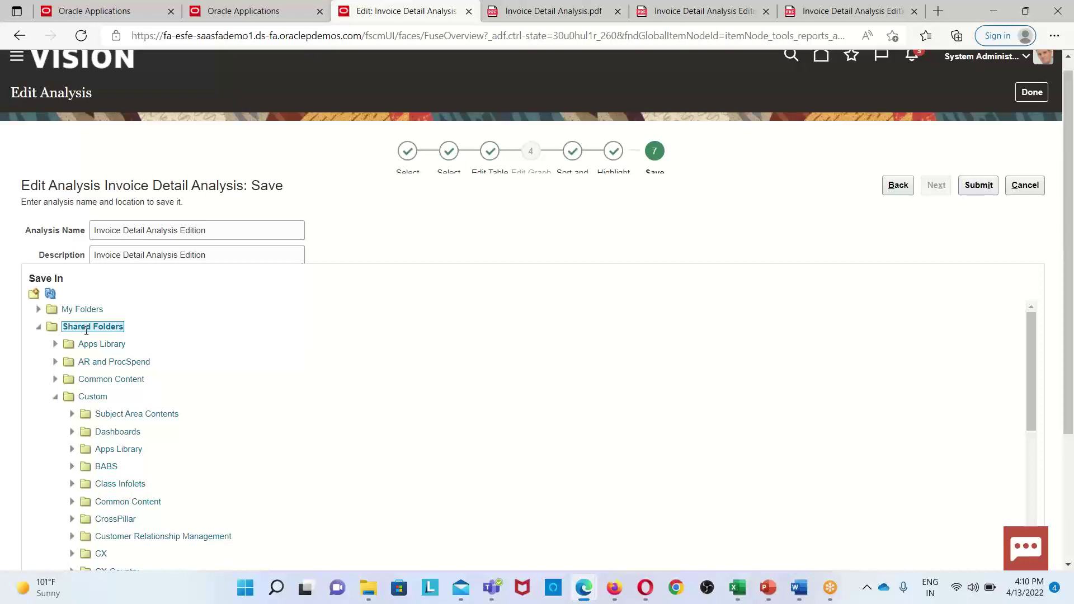
pyautogui.click(88, 397)
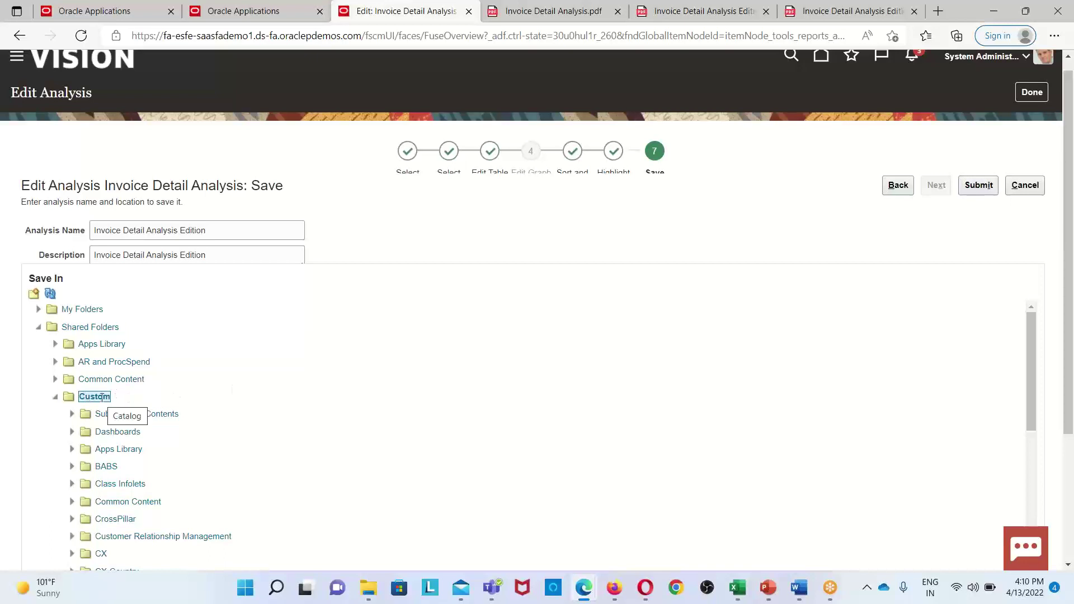
pyautogui.scroll(-5, 110, 399)
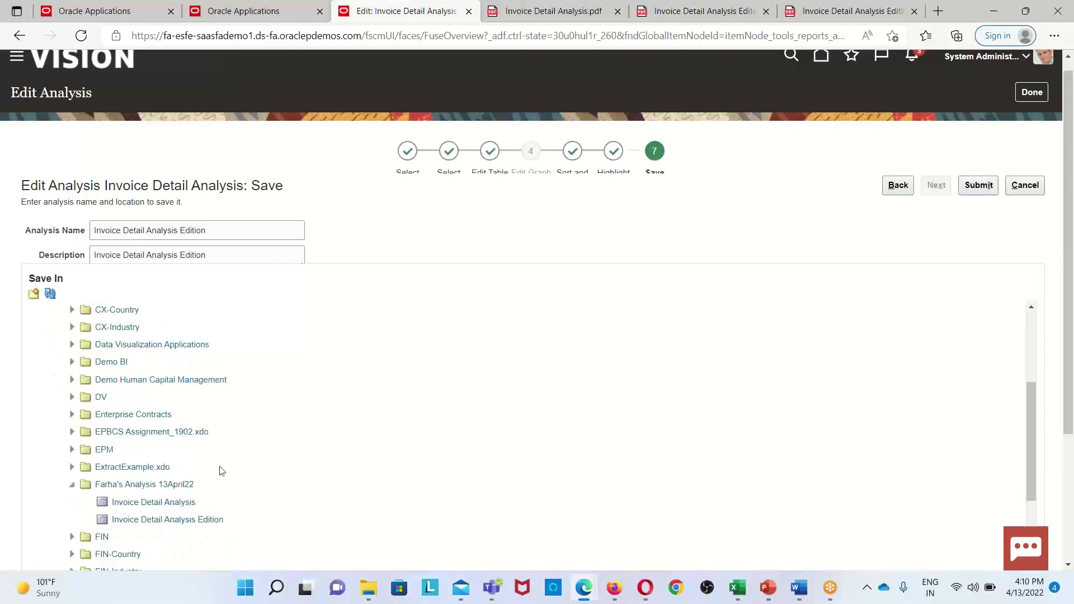
pyautogui.click(141, 484)
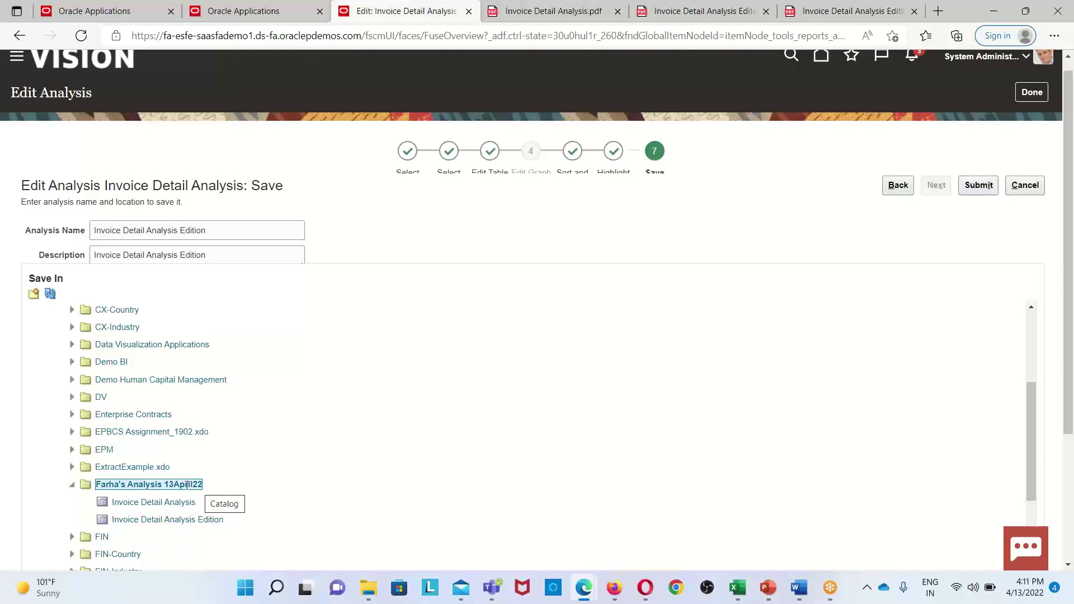
pyautogui.click(183, 228)
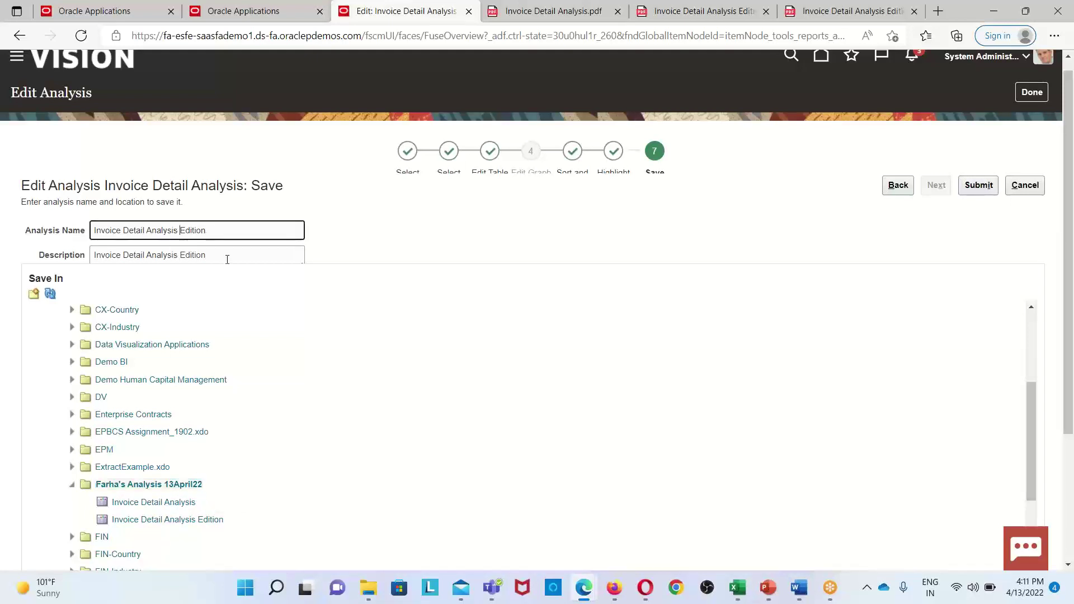
pyautogui.write('1')
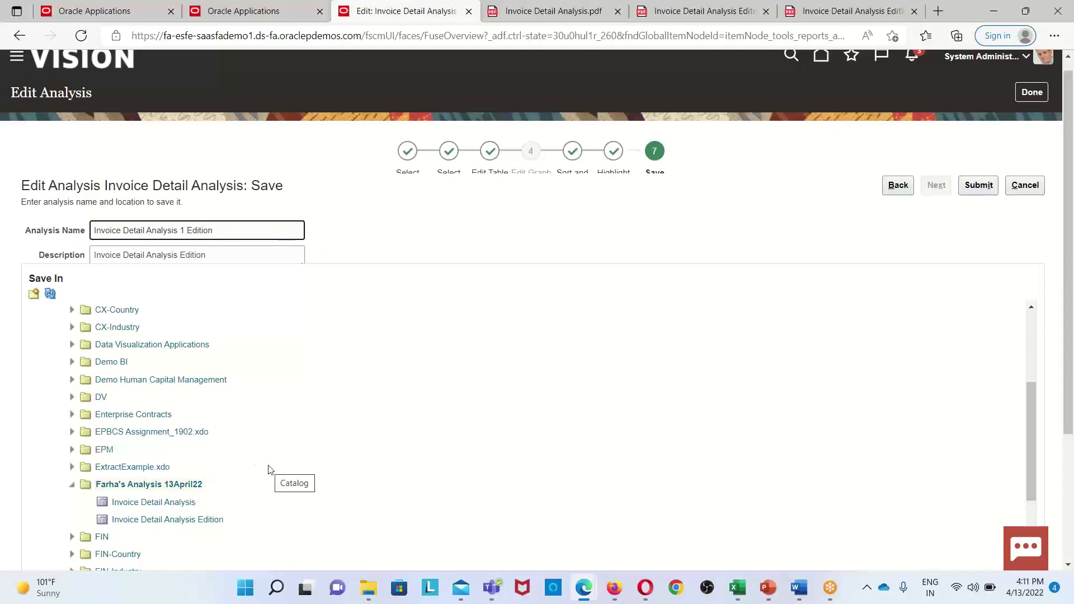
pyautogui.click(979, 188)
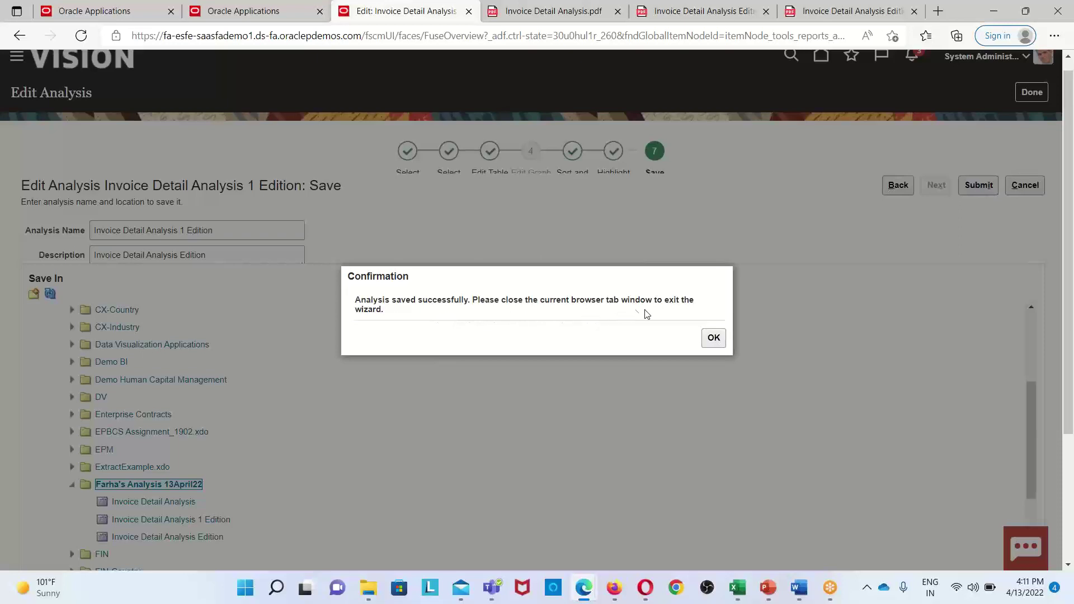
# - Dismiss the save confirmation, clear filters, and browse to the personal folder under Shared Folders > Custom
pyautogui.click(712, 339)
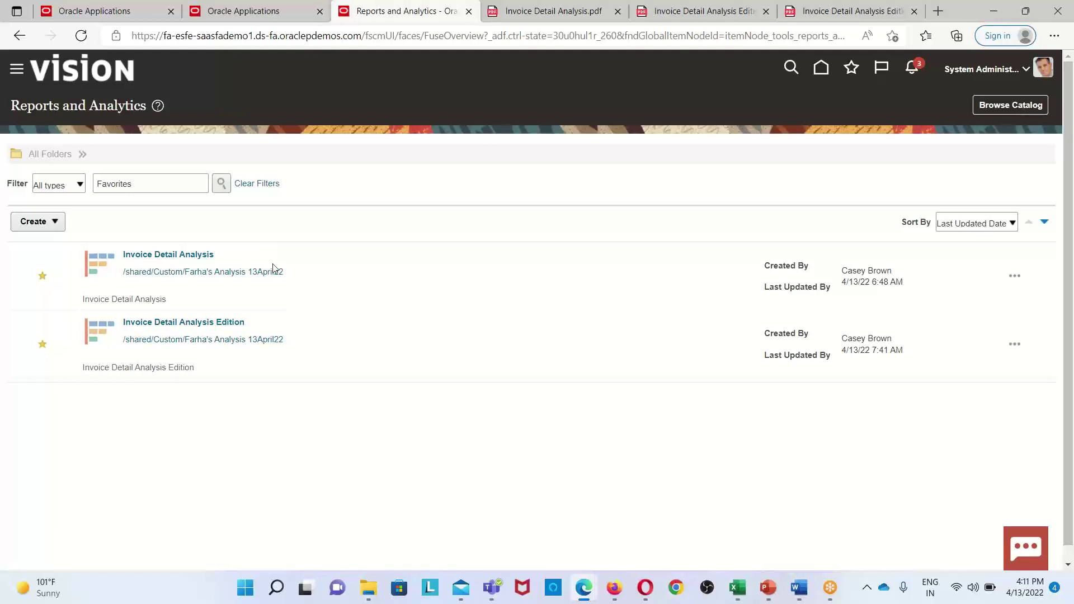
pyautogui.click(270, 186)
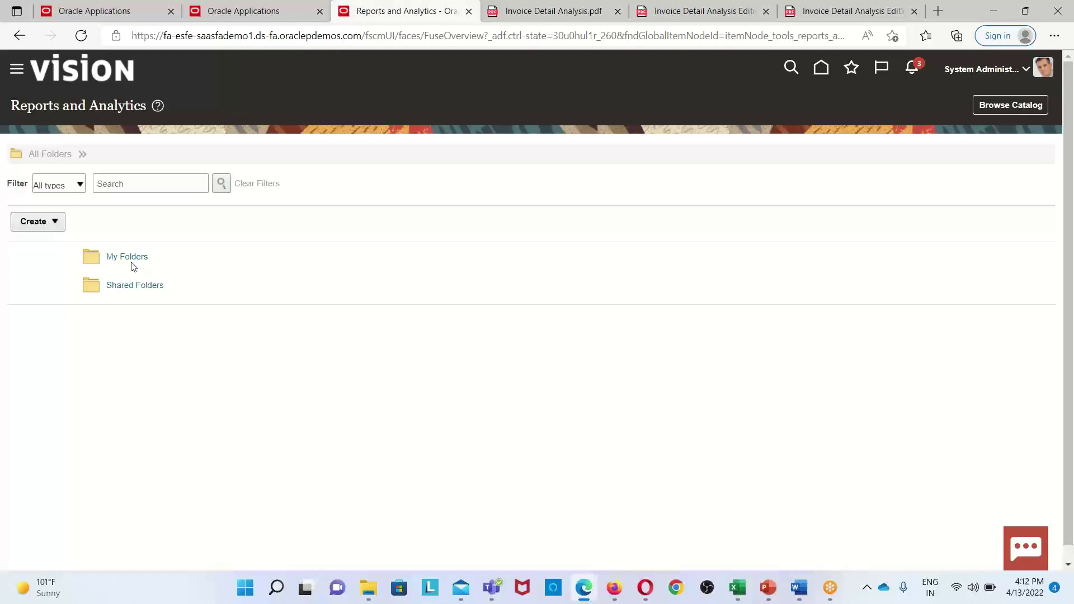
pyautogui.click(146, 290)
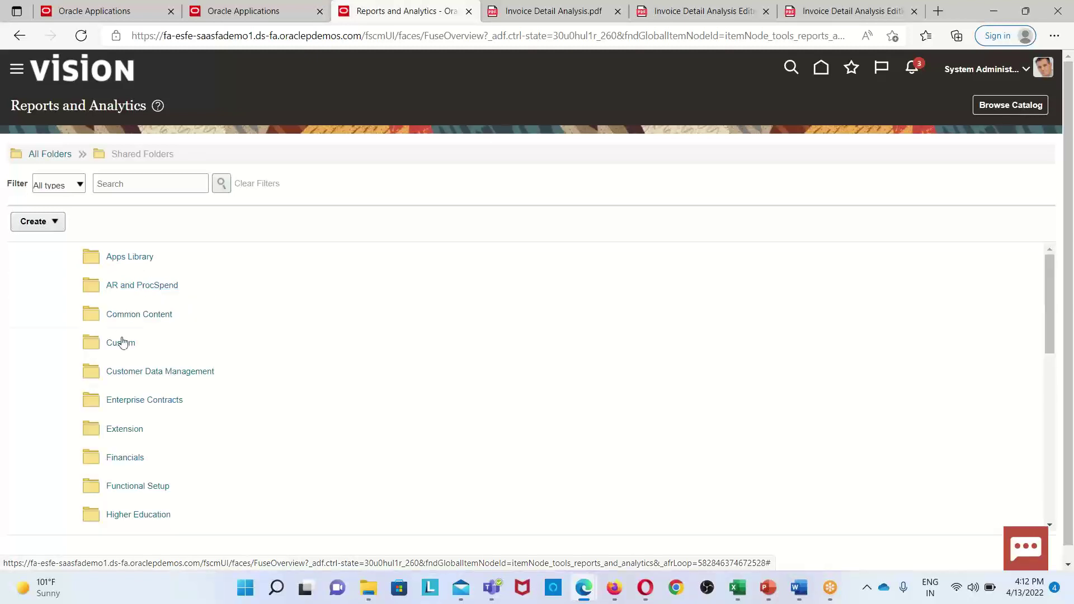
pyautogui.click(122, 344)
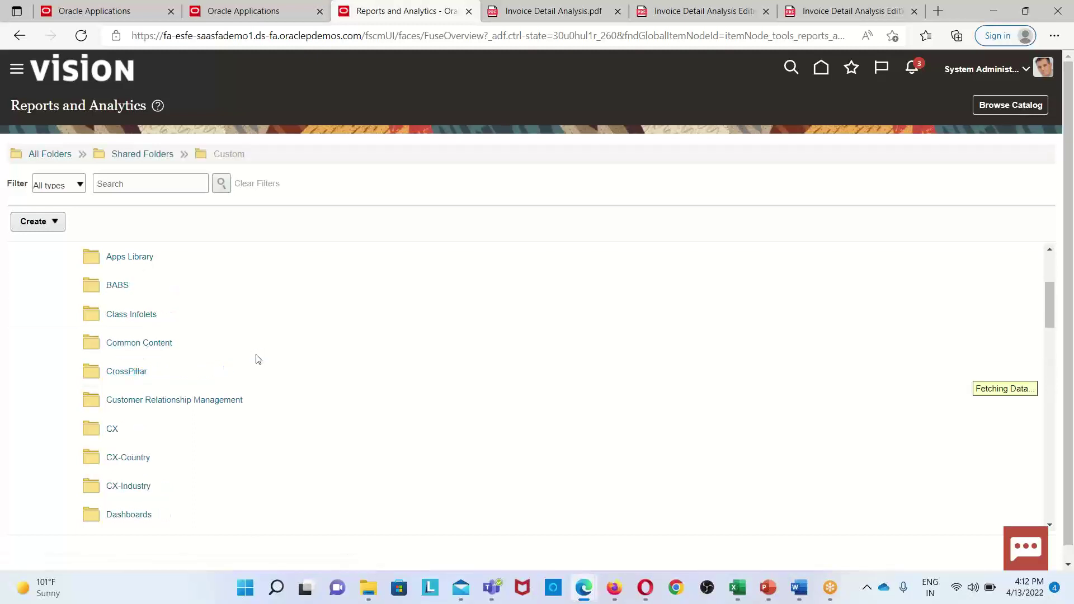
pyautogui.scroll(-5, 187, 396)
pyautogui.scroll(-5, 173, 415)
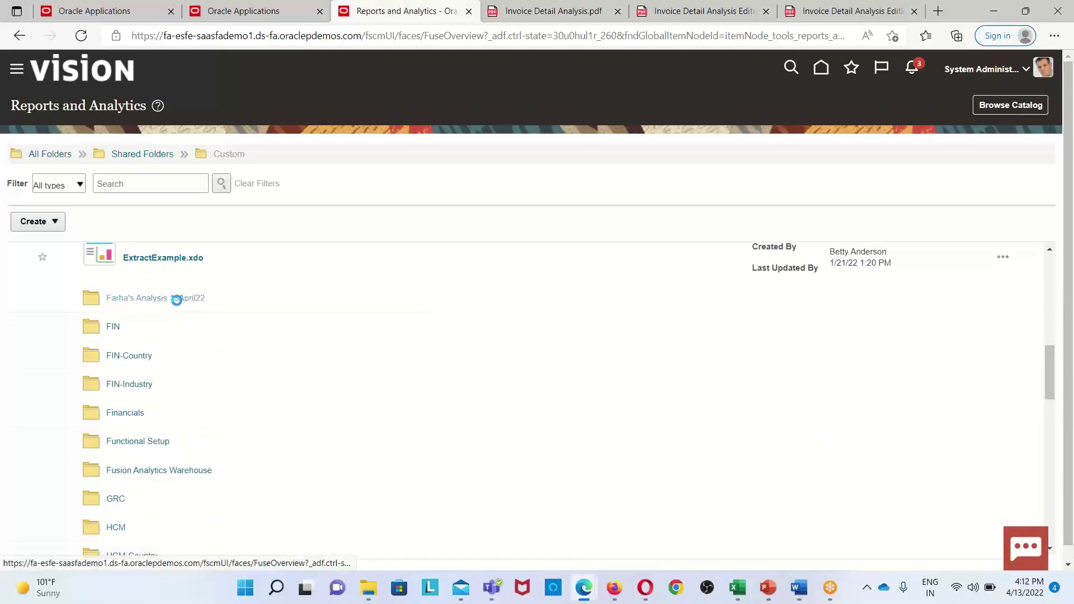
pyautogui.click(177, 300)
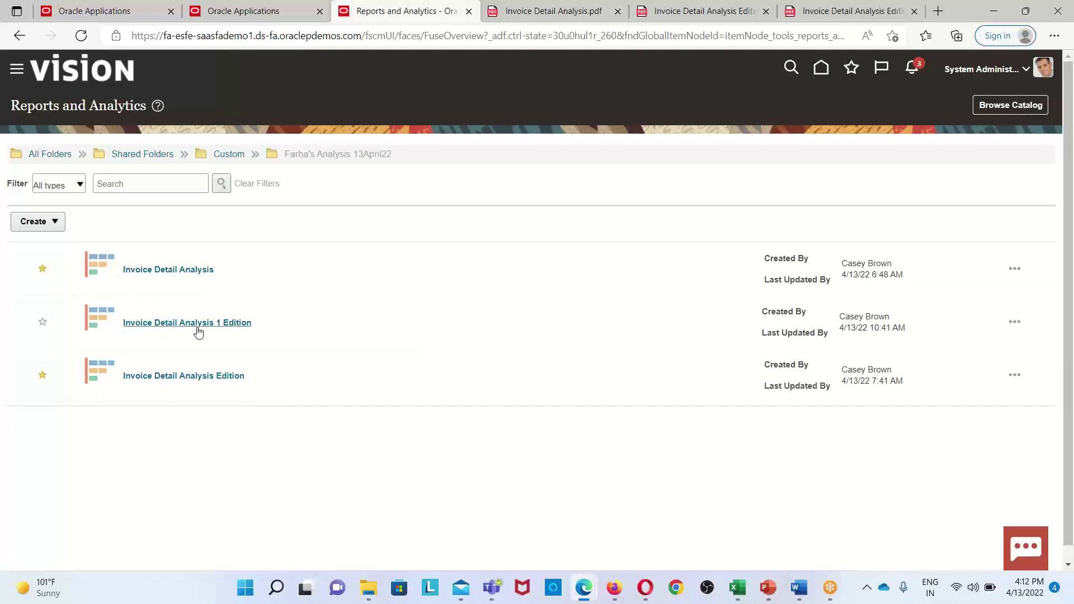
# - Open the Invoice Detail Analysis 1 Edition report
pyautogui.click(237, 323)
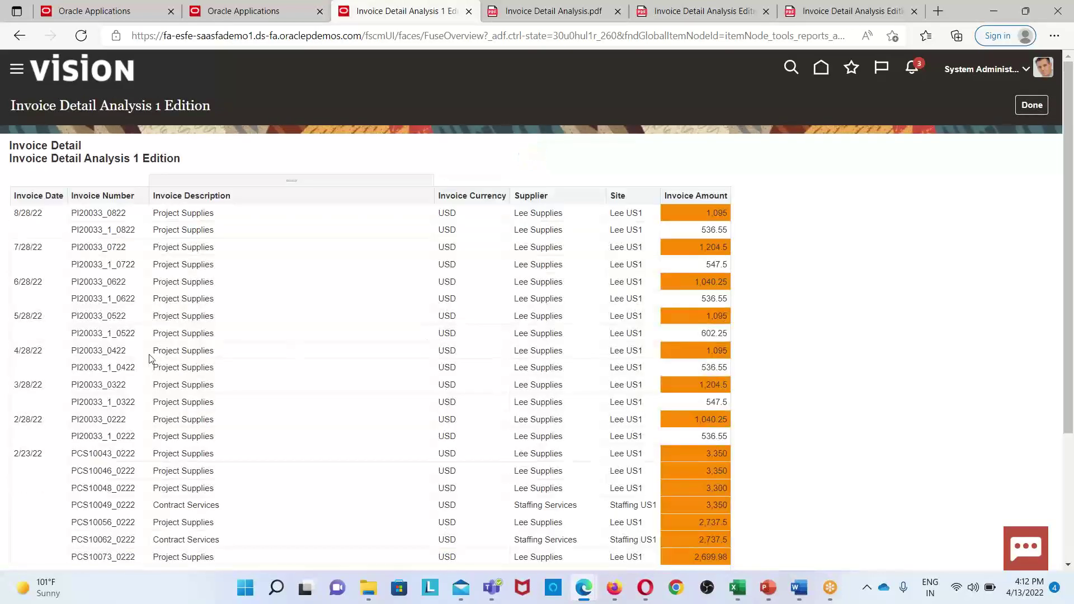
pyautogui.scroll(-3, 319, 400)
pyautogui.scroll(3, 319, 400)
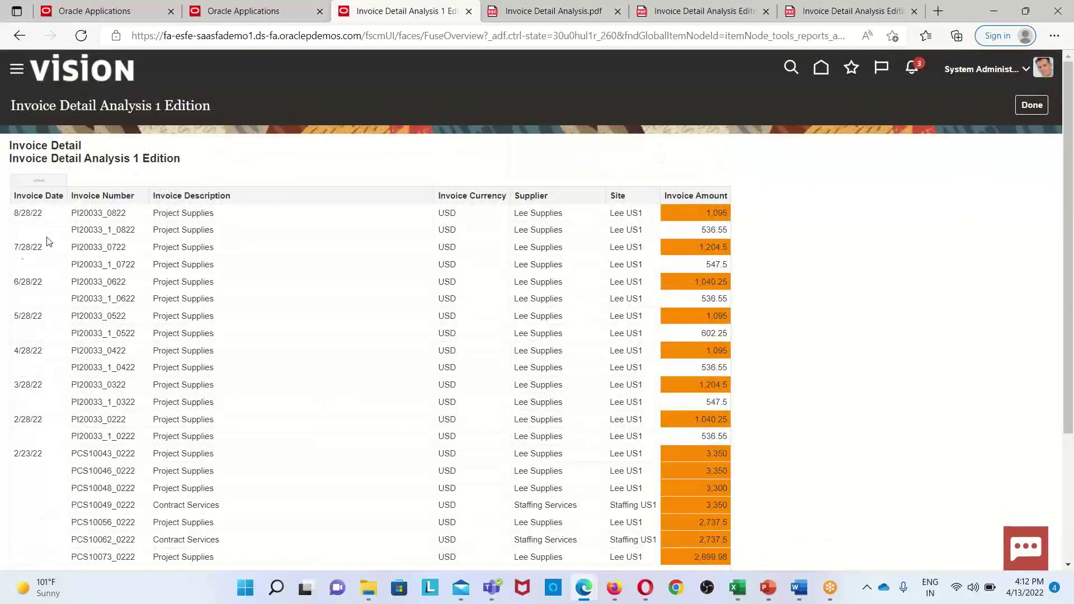
# - Compare the saved report against the Invoice Detail Analysis.pdf reference tab
pyautogui.click(532, 12)
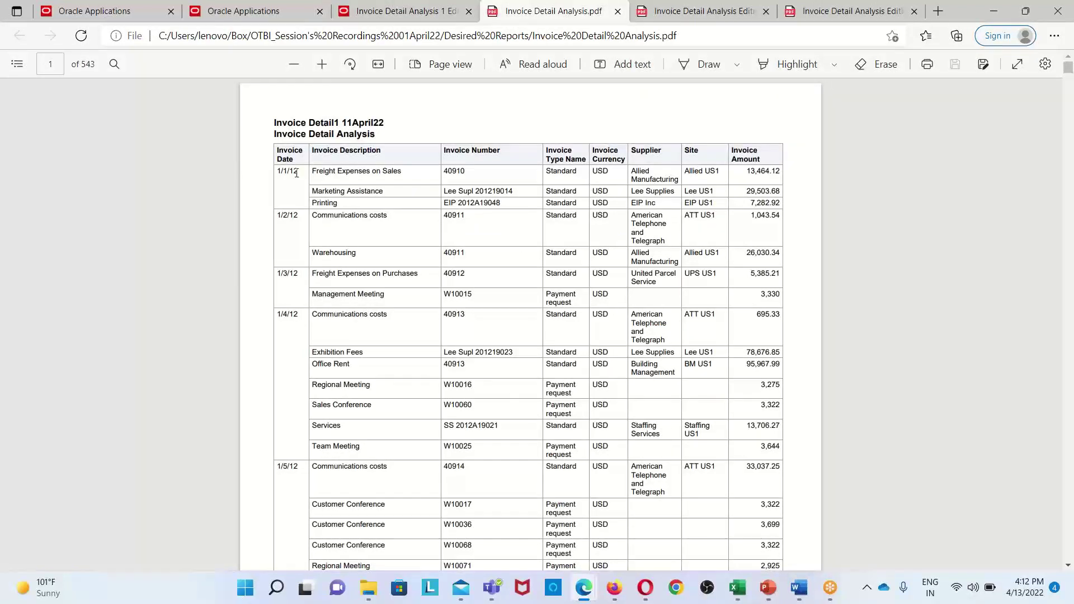
pyautogui.click(448, 20)
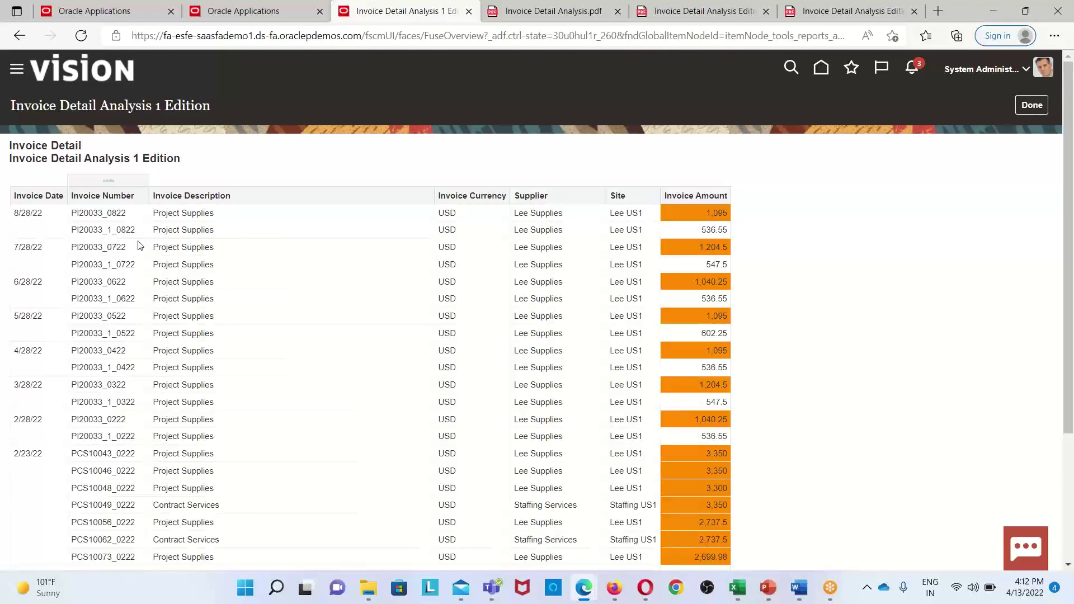
pyautogui.click(549, 22)
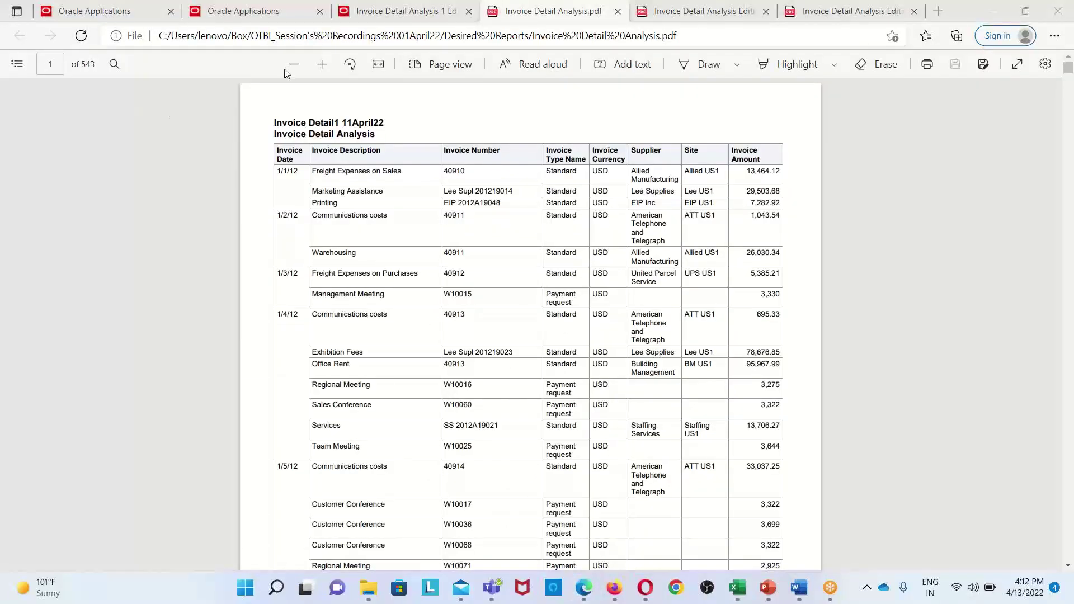
pyautogui.click(397, 17)
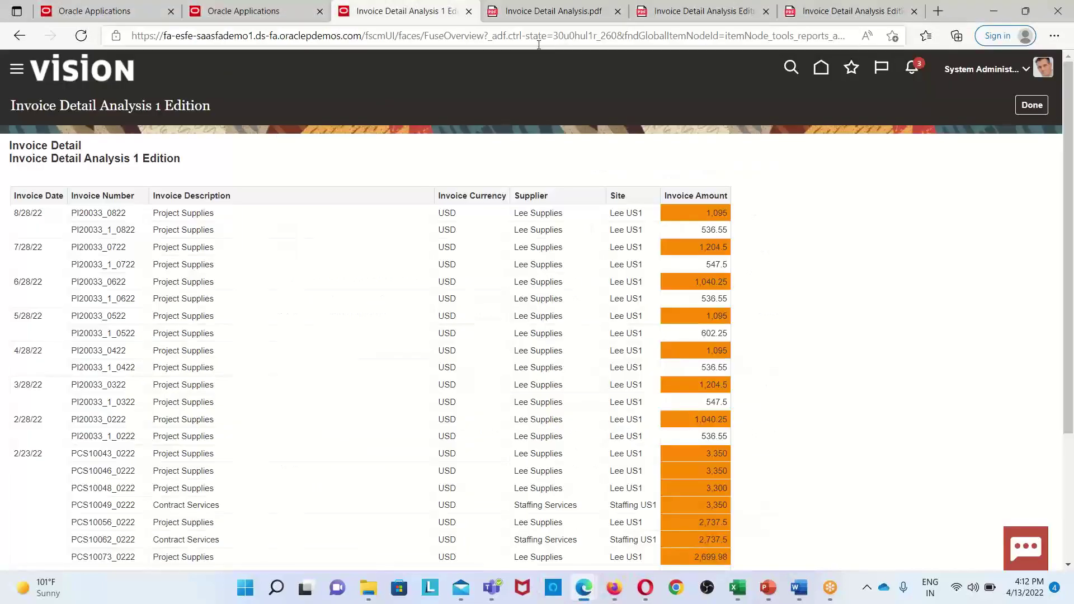
pyautogui.click(549, 11)
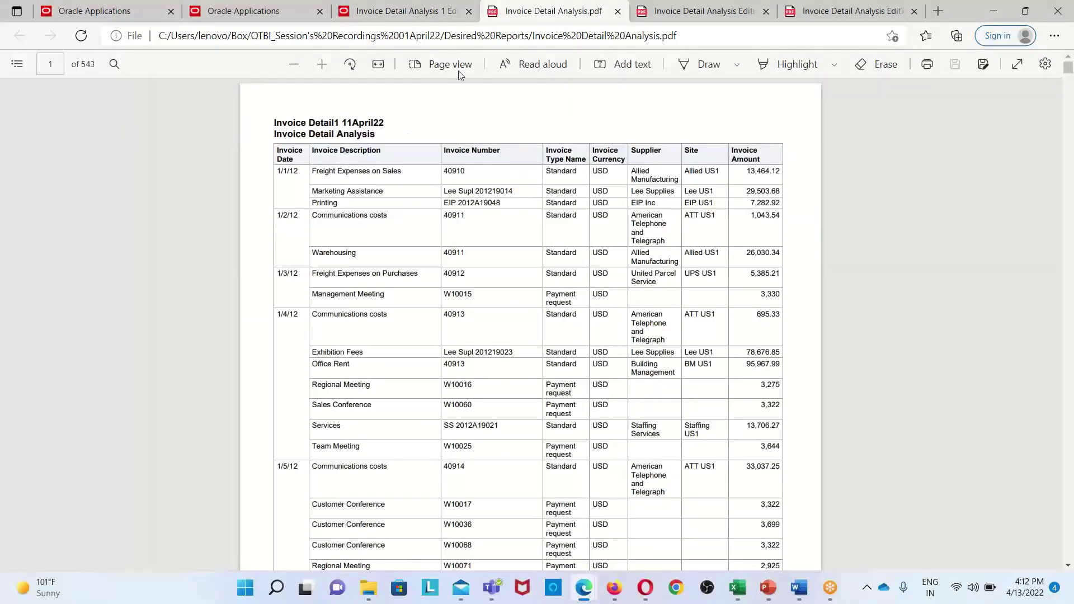
pyautogui.click(465, 19)
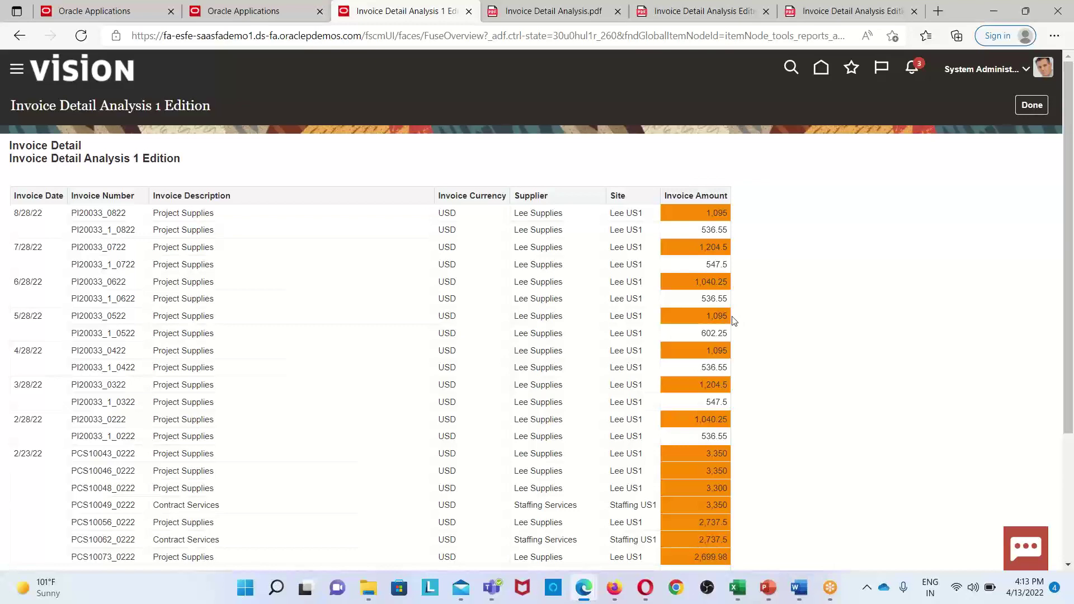
pyautogui.scroll(-2, 736, 319)
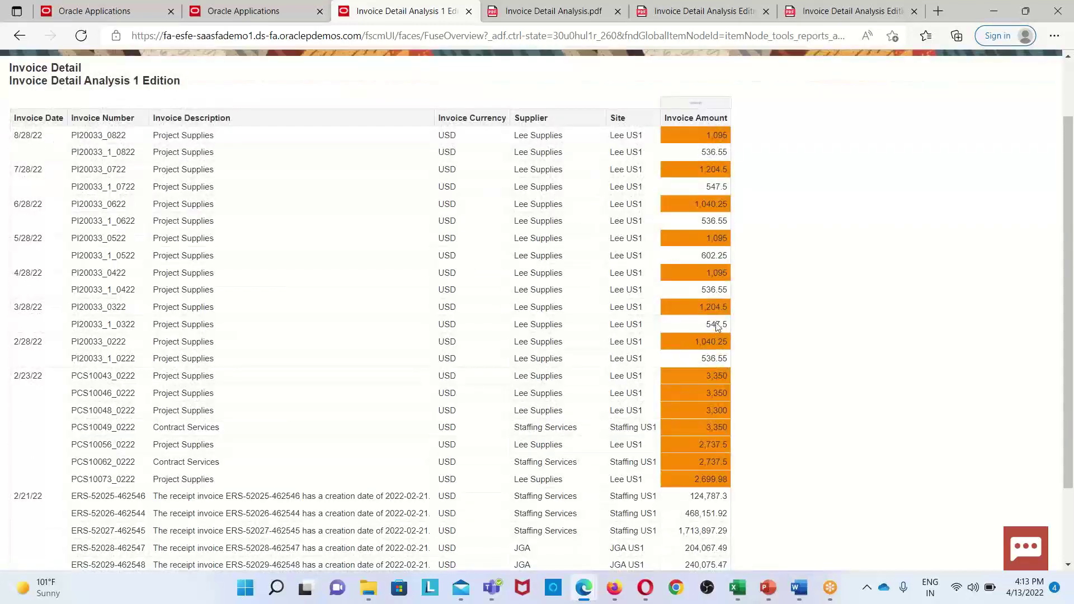
pyautogui.scroll(2, 743, 317)
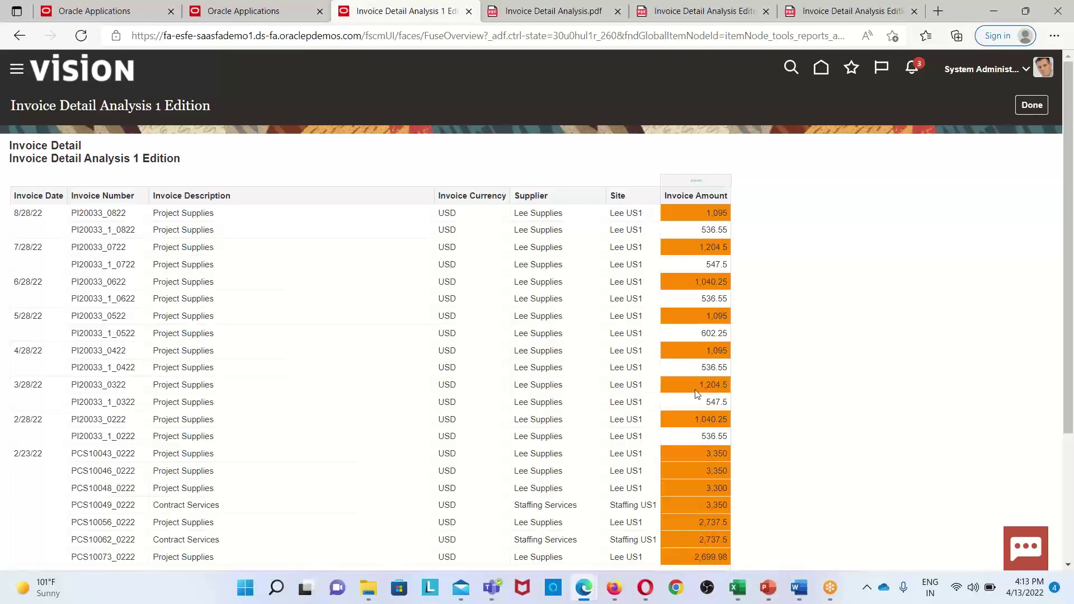
pyautogui.scroll(-2, 710, 387)
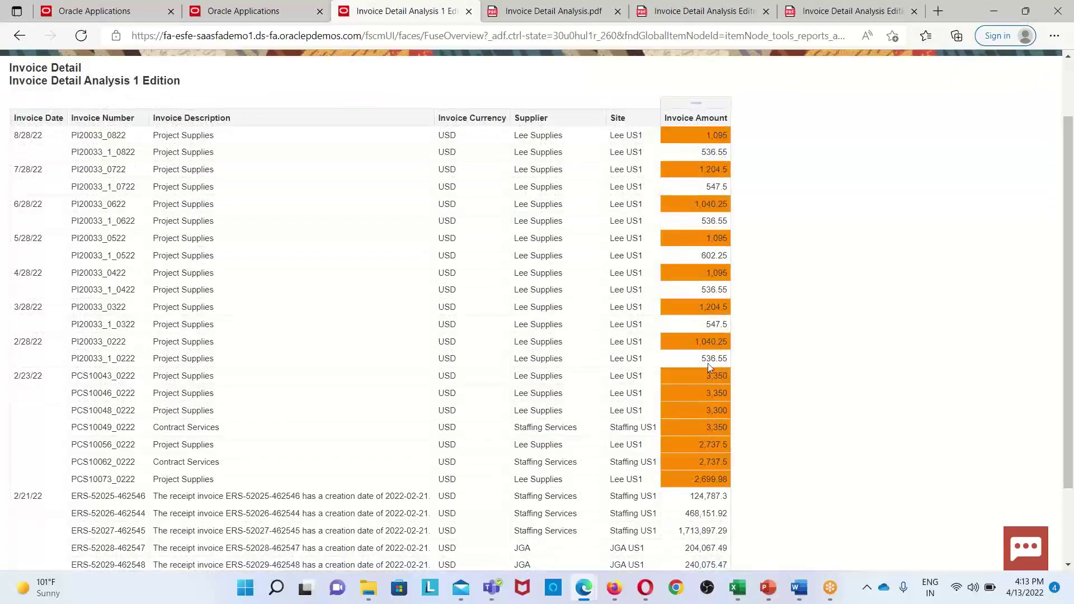
pyautogui.scroll(2, 694, 350)
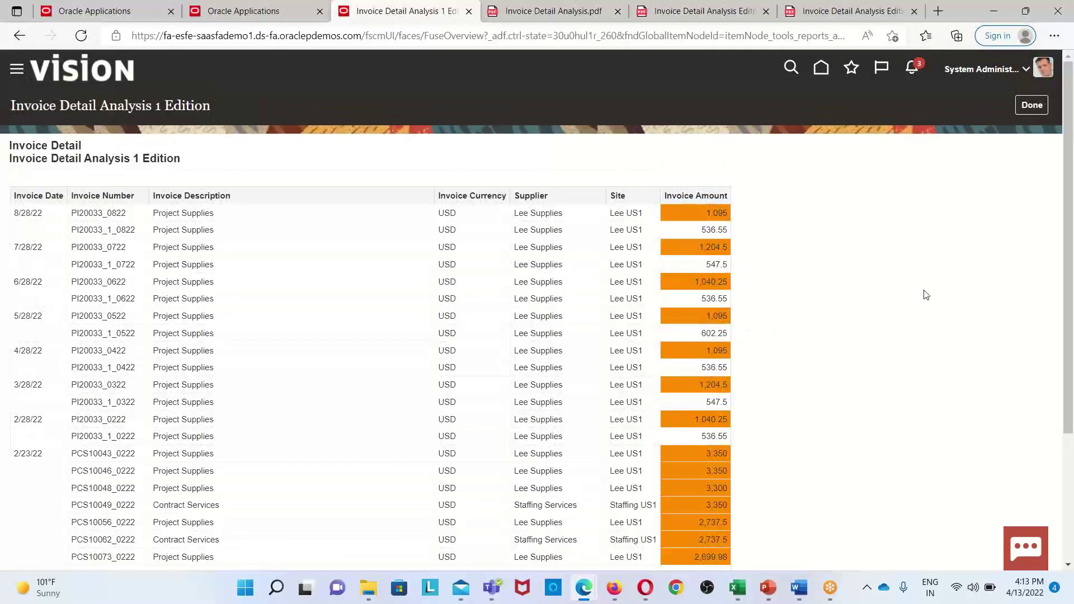